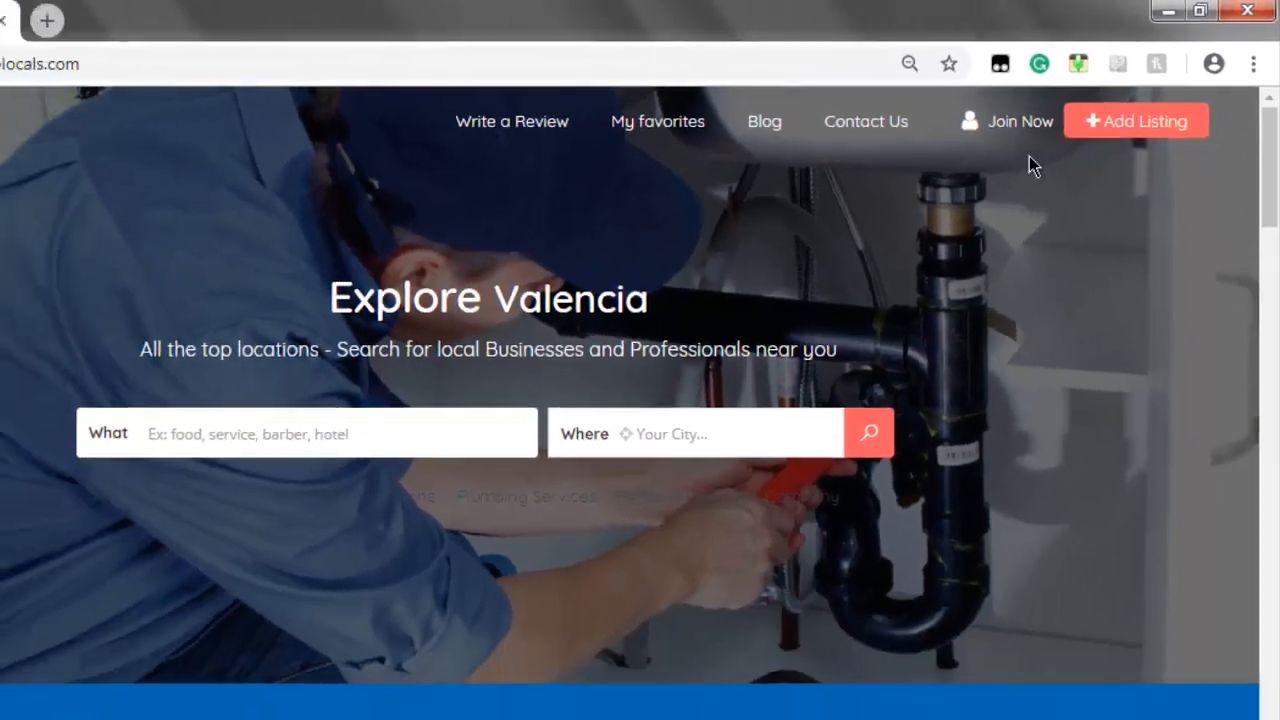
Register an account with the business username and e-mail, then select the e-mailed password
{"action": "left_click", "coordinate": [1022, 126]}
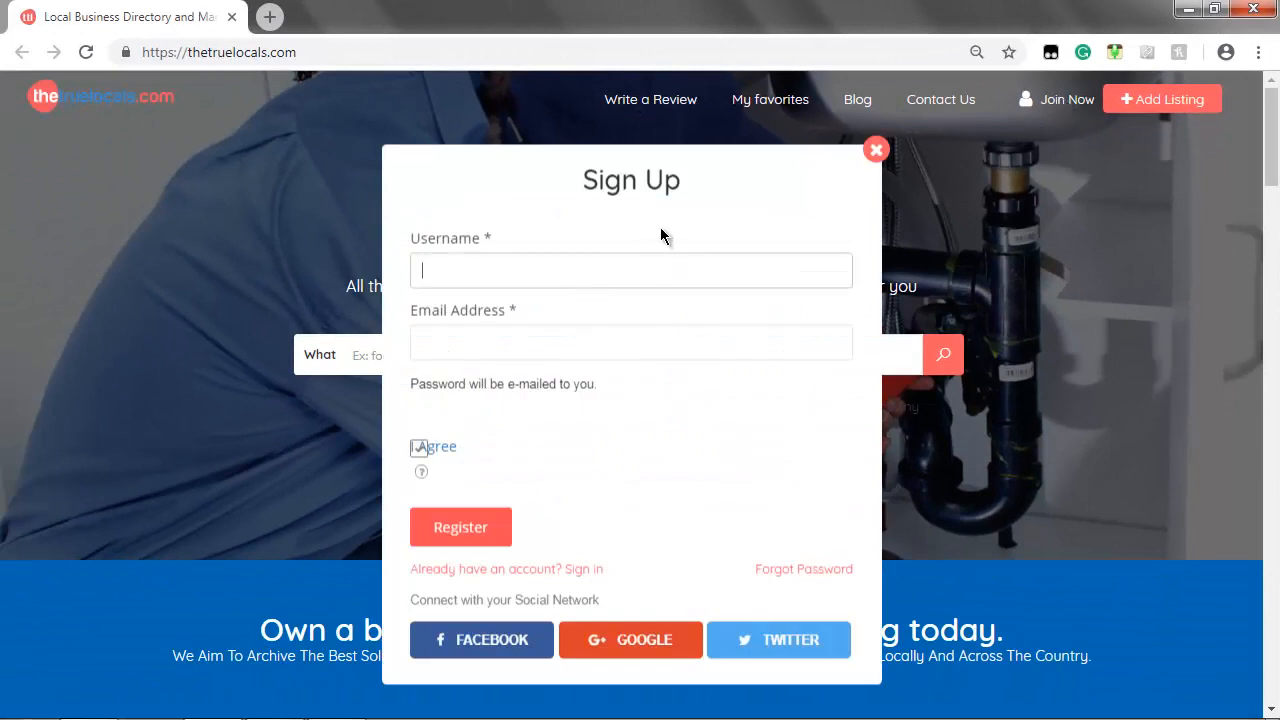
{"action": "type", "text": "gatenjeweleries"}
{"action": "key", "text": "Tab"}
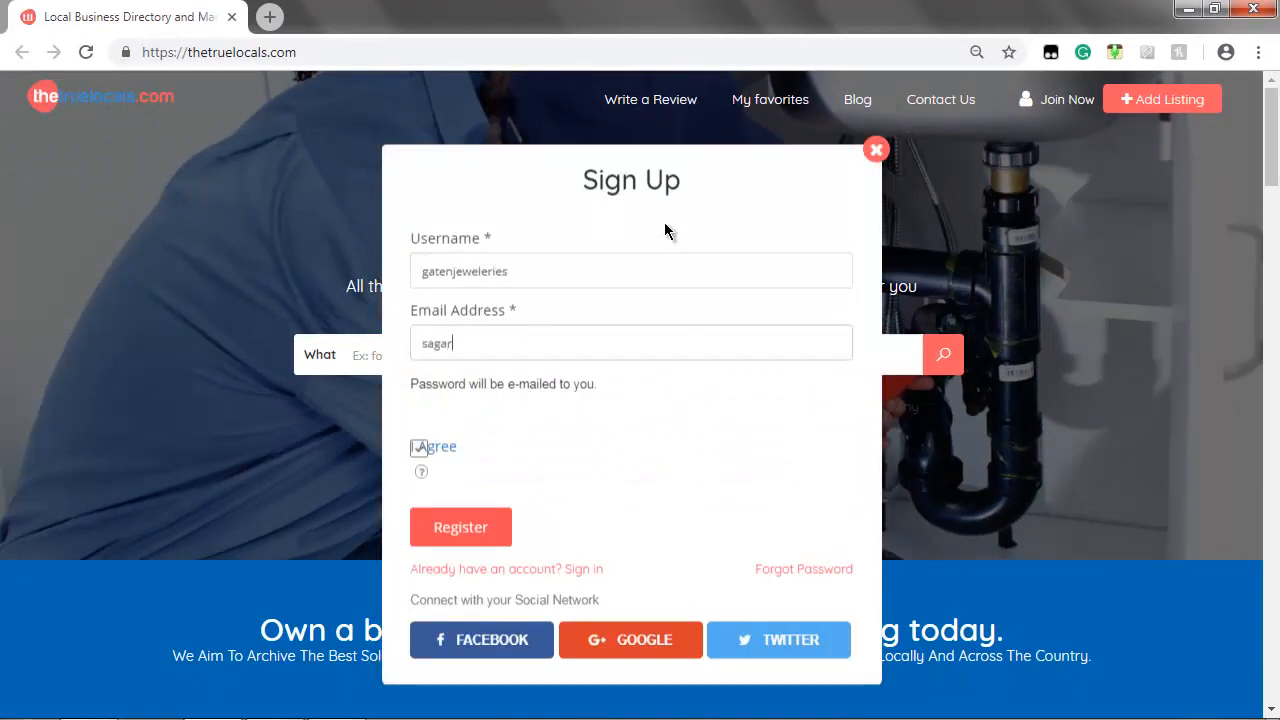
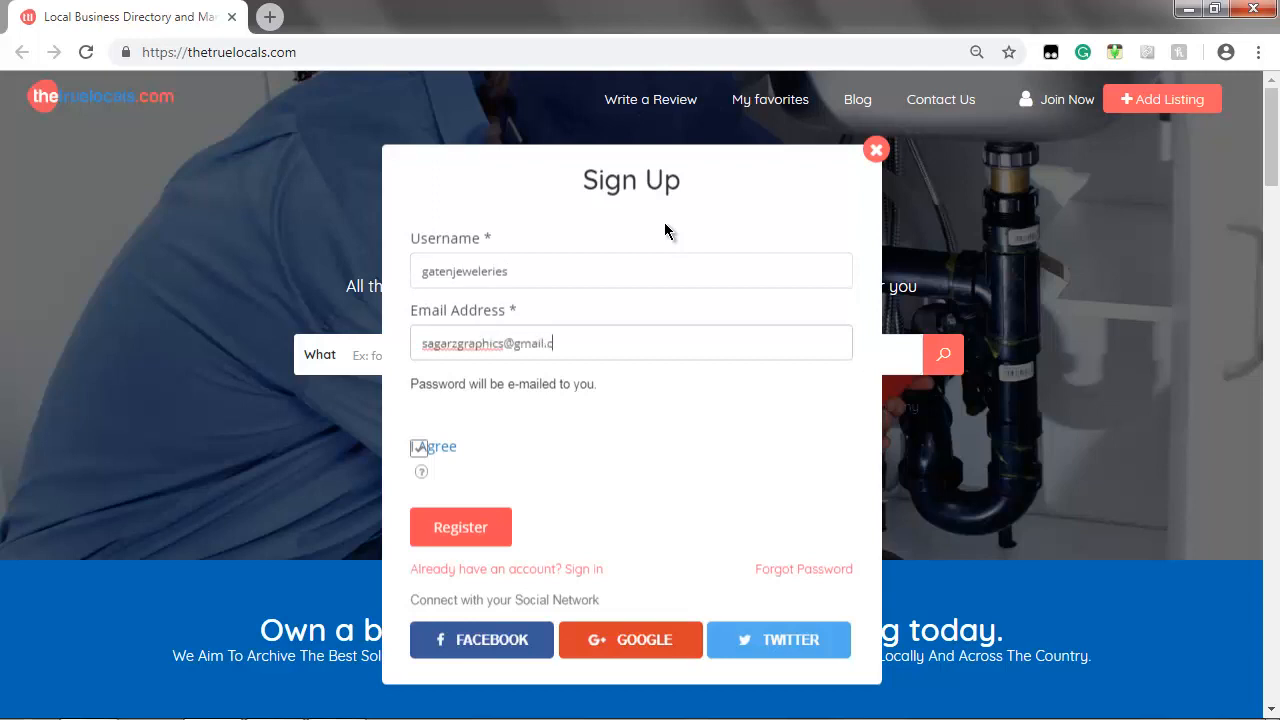
{"action": "key", "text": "Tab"}
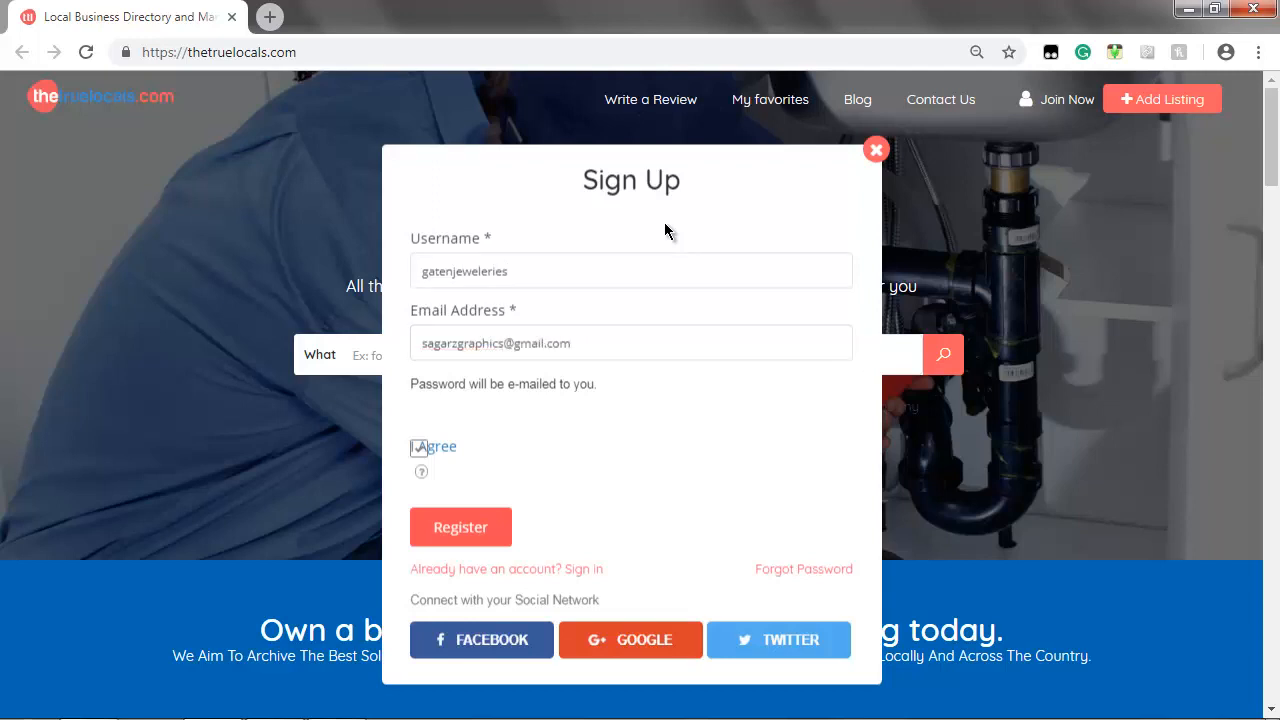
{"action": "left_click", "coordinate": [426, 450]}
{"action": "left_click", "coordinate": [426, 450]}
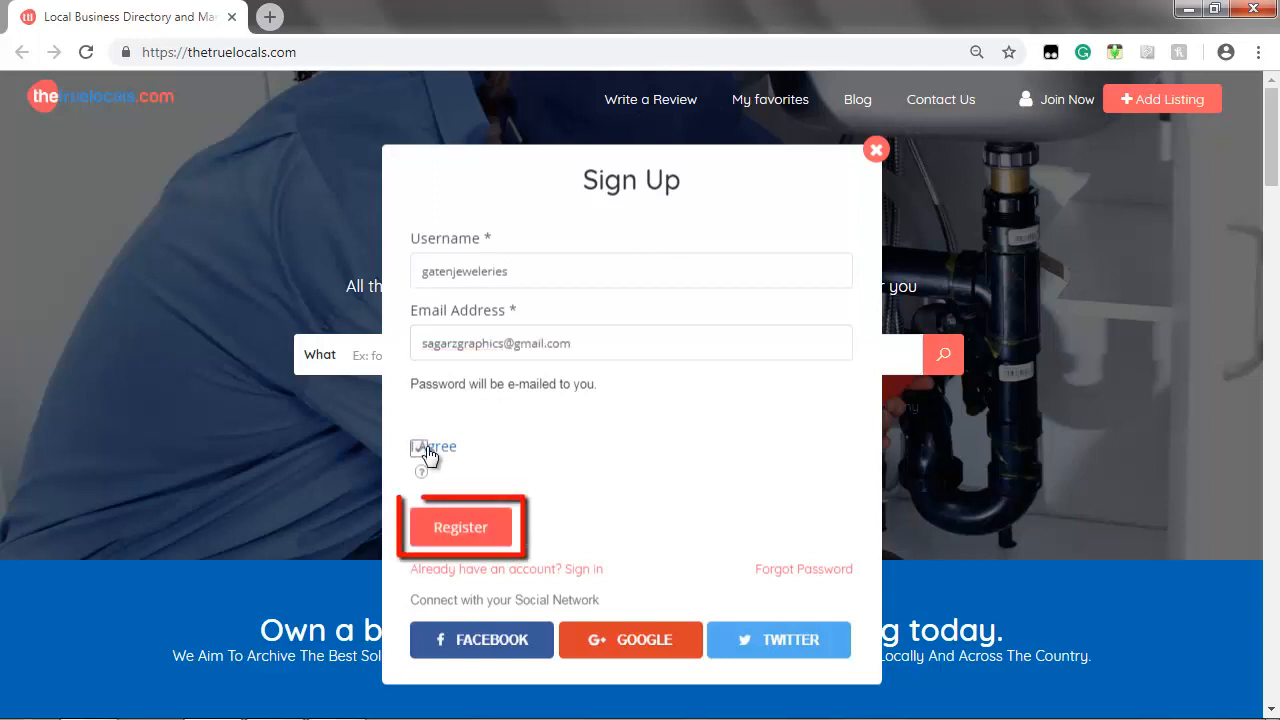
{"action": "left_click", "coordinate": [455, 529]}
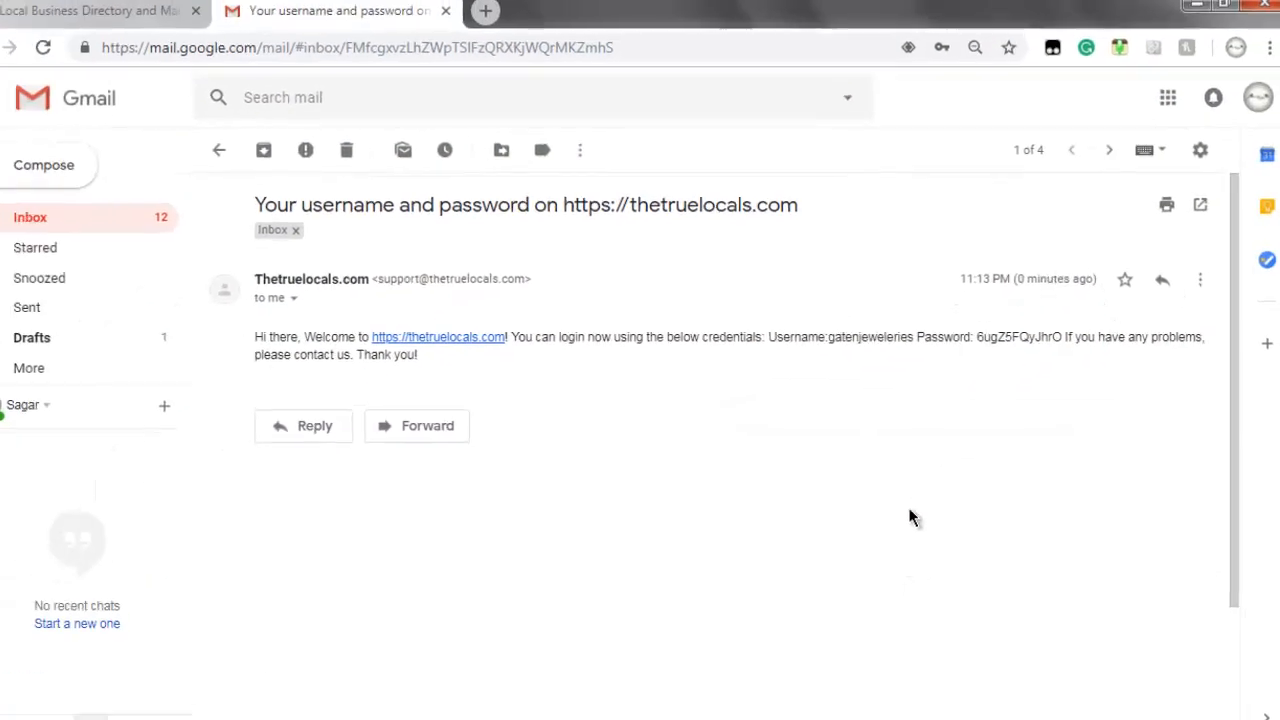
{"action": "left_click_drag", "start_coordinate": [980, 331], "coordinate": [1060, 331]}
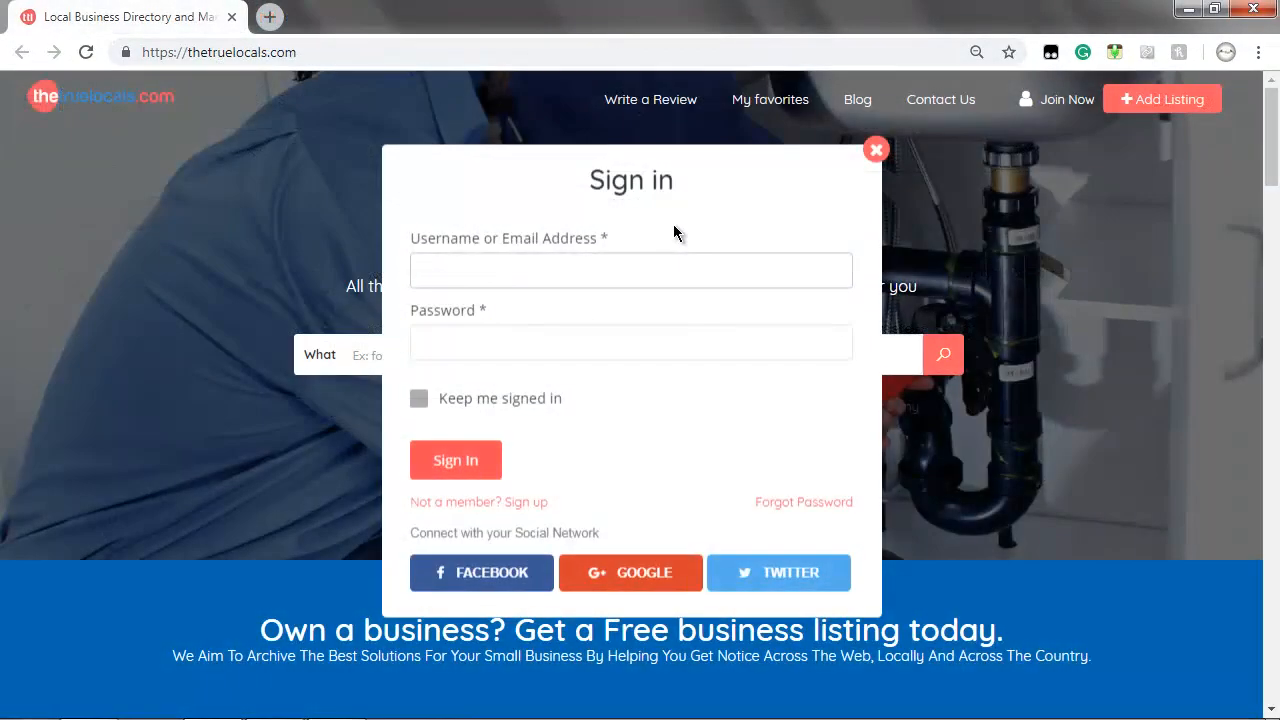
Sign in with the new username and pasted password, keeping the account signed in
{"action": "type", "text": "gatenjeweleries"}
{"action": "key", "text": "Tab"}
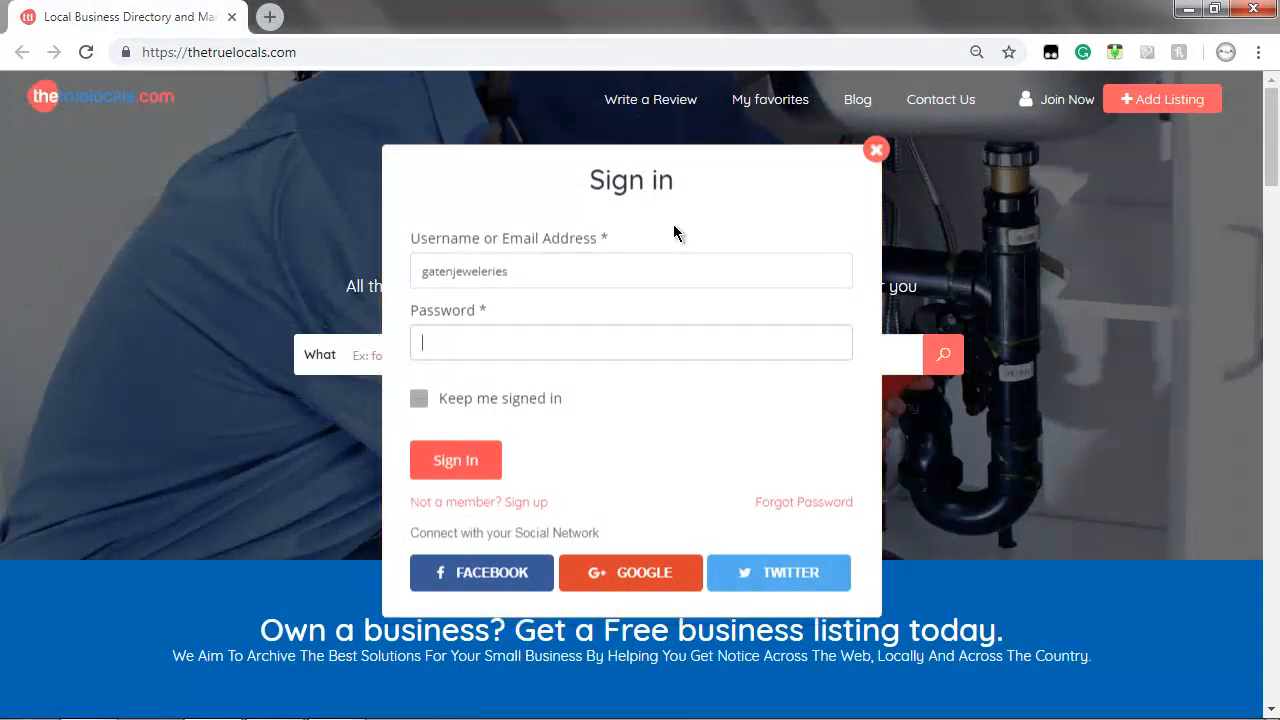
{"action": "key", "text": "ctrl+v"}
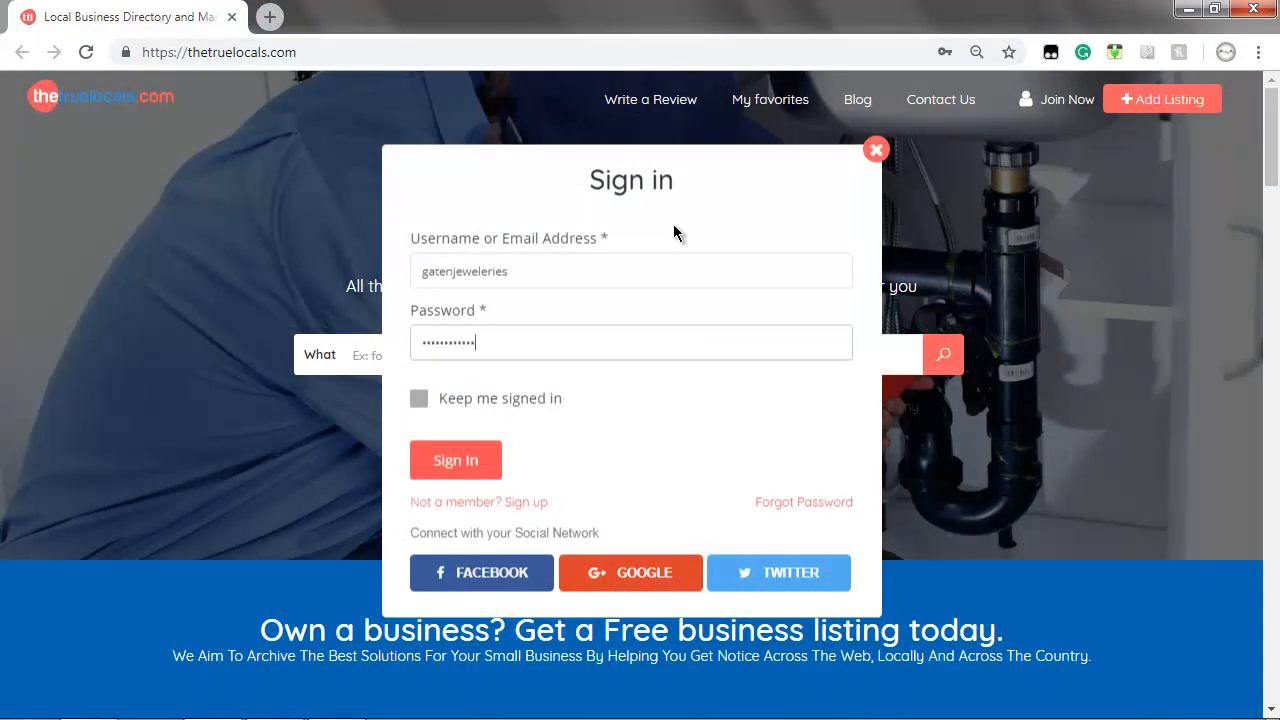
{"action": "left_click", "coordinate": [419, 399]}
{"action": "left_click", "coordinate": [446, 460]}
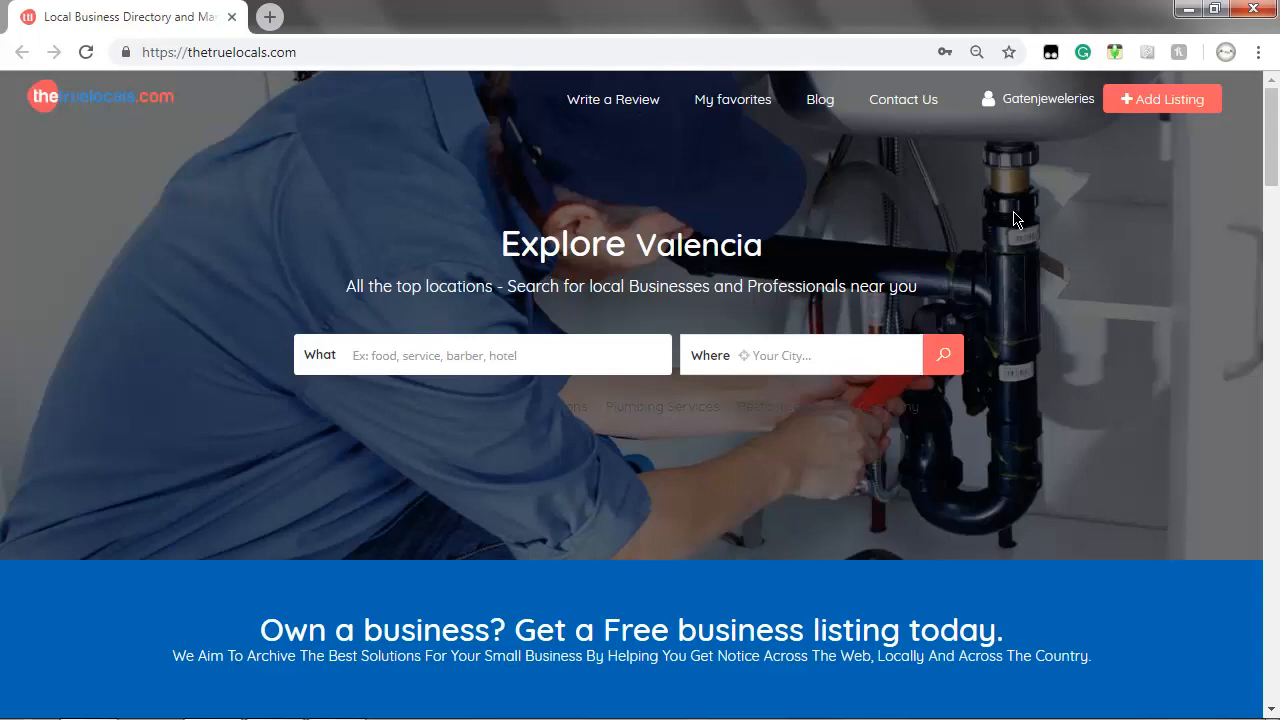
Search Claim your Business for 'Gaten Jeweleries' in Valencia, which finds no existing listing
{"action": "scroll", "coordinate": [1015, 219], "scroll_direction": "down", "scroll_amount": 12}
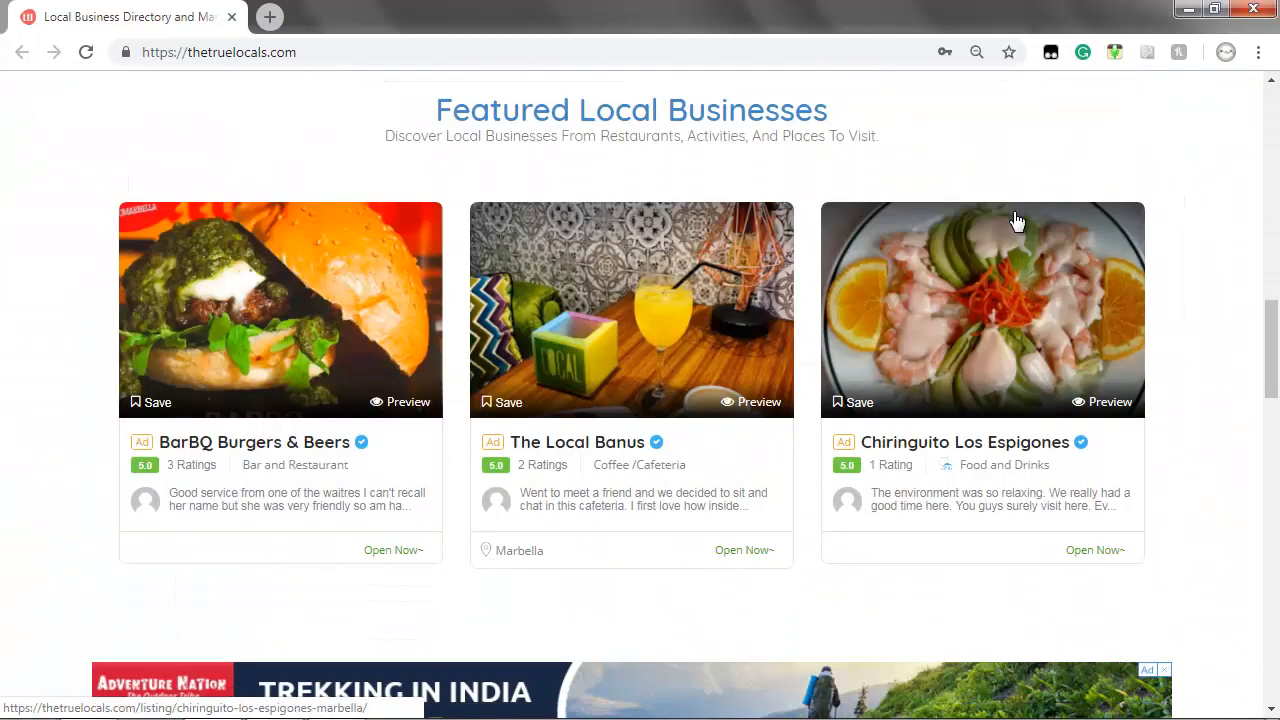
{"action": "scroll", "coordinate": [1015, 219], "scroll_direction": "down", "scroll_amount": 15}
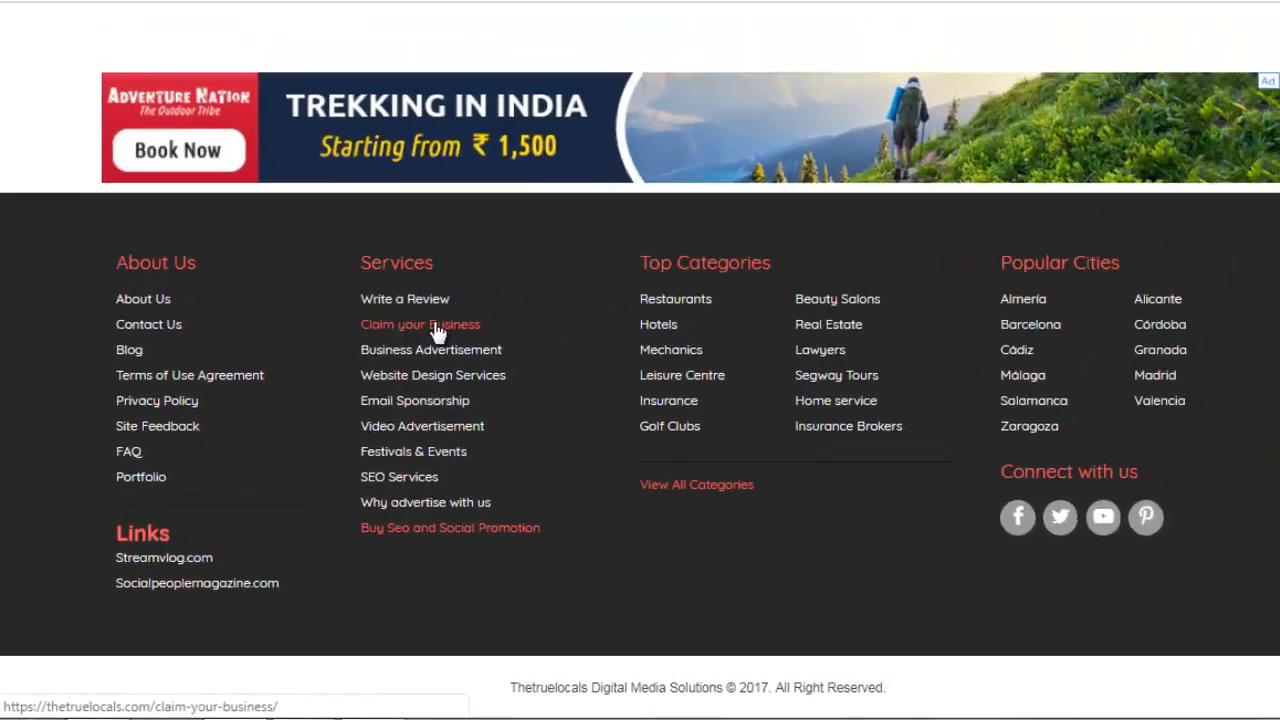
{"action": "left_click", "coordinate": [552, 228]}
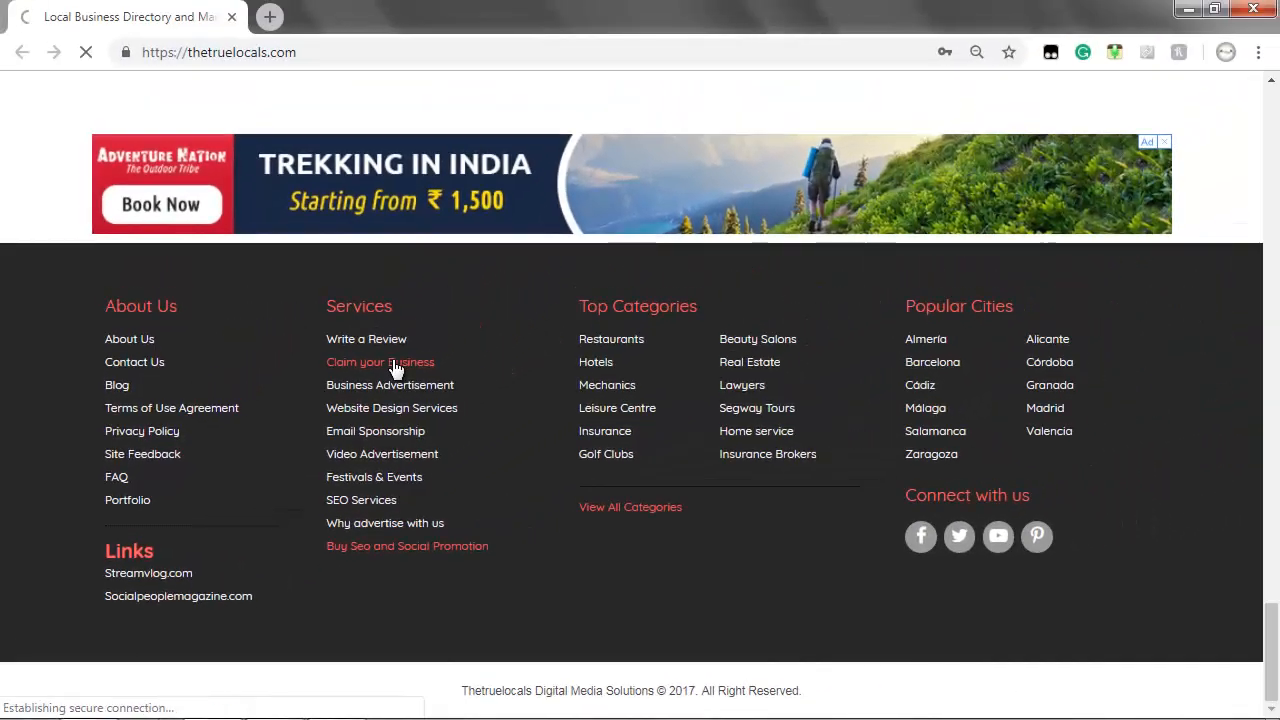
{"action": "left_click", "coordinate": [403, 337]}
{"action": "type", "text": "Gaten Jeweleries"}
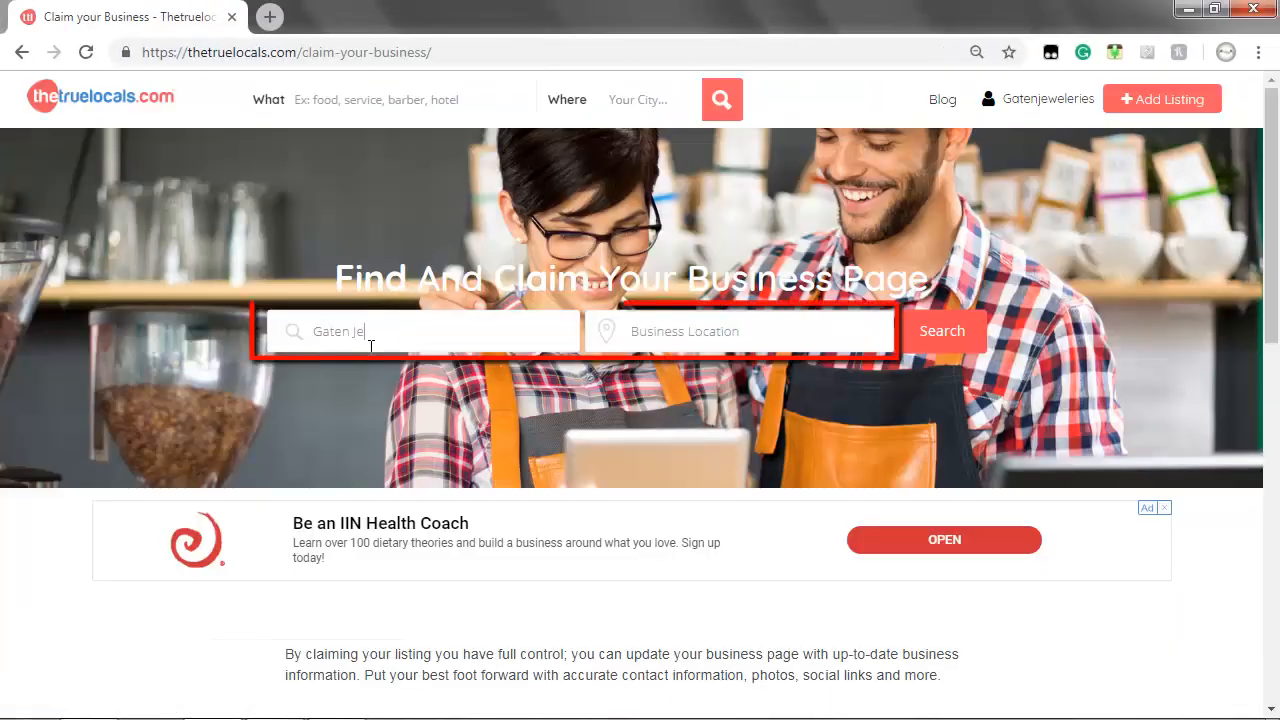
{"action": "key", "text": "Tab"}
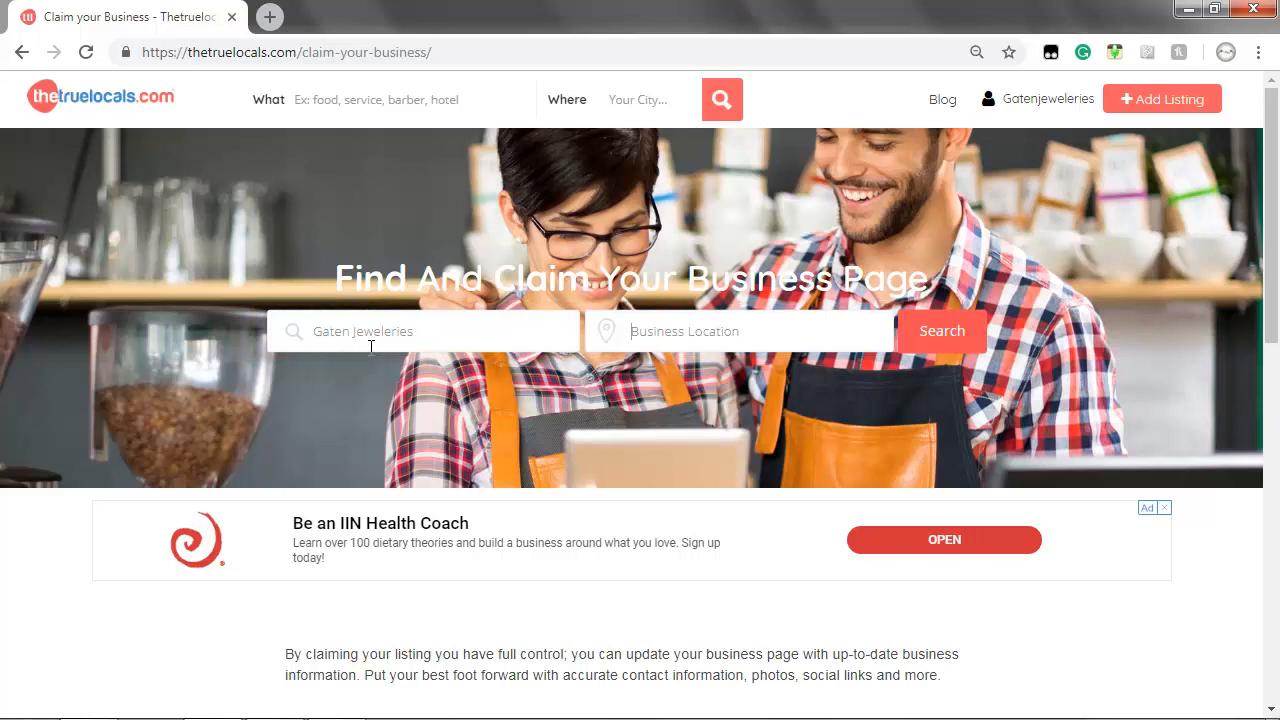
{"action": "type", "text": "Va"}
{"action": "key", "text": "Down"}
{"action": "key", "text": "Return"}
{"action": "left_click", "coordinate": [960, 340]}
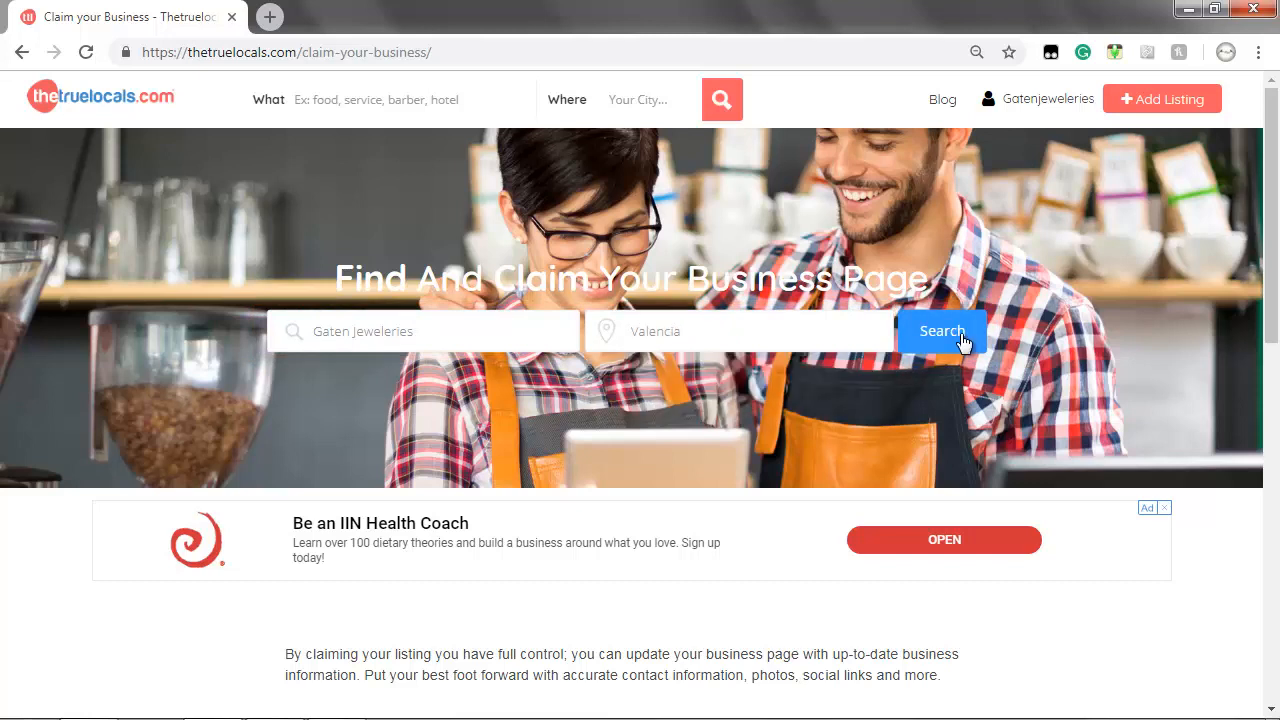
{"action": "scroll", "coordinate": [964, 342], "scroll_direction": "up", "scroll_amount": 2}
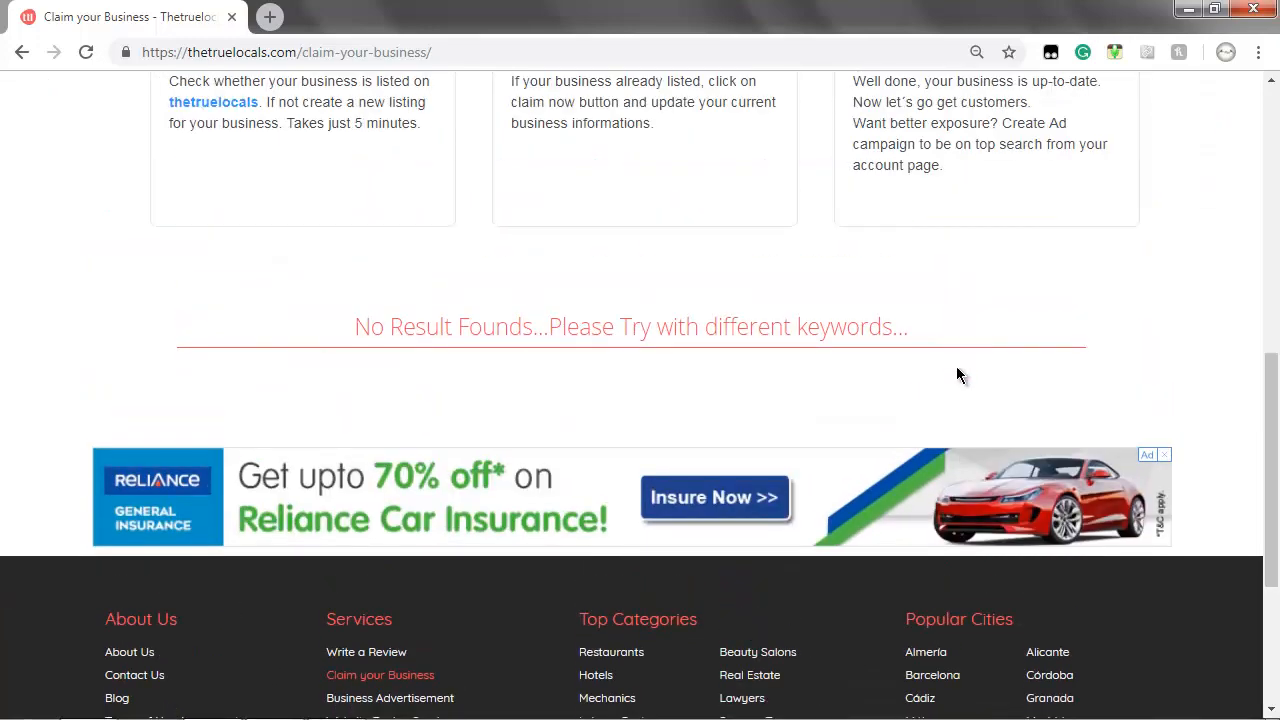
{"action": "scroll", "coordinate": [957, 375], "scroll_direction": "up", "scroll_amount": 8}
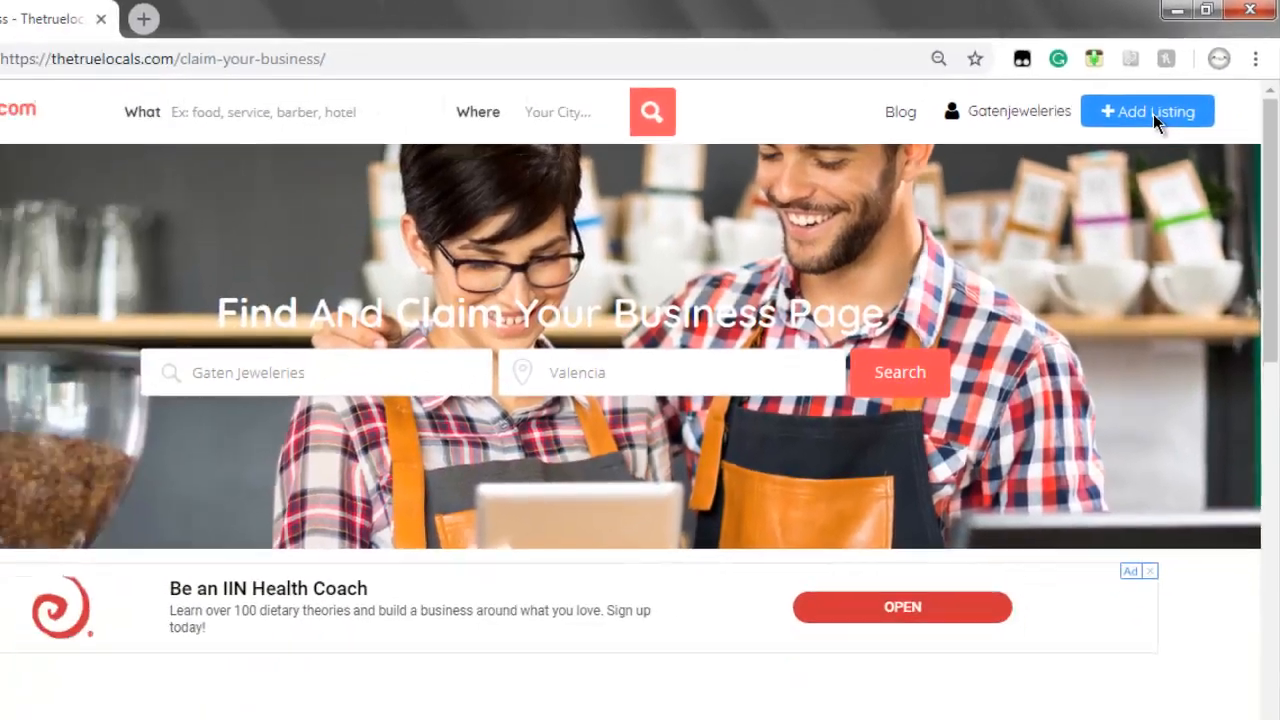
Start a new listing from Add Listing and pick the Free plan on the pricing page
{"action": "left_click", "coordinate": [1084, 177]}
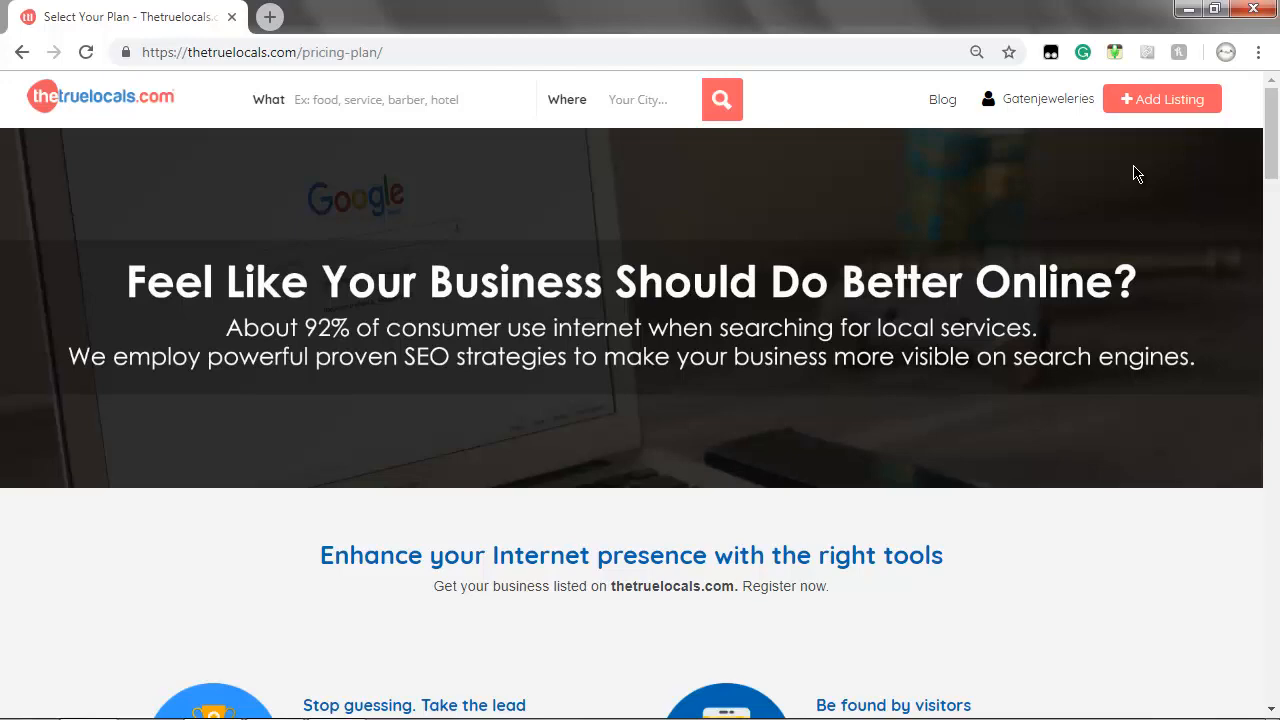
{"action": "scroll", "coordinate": [1133, 173], "scroll_direction": "down", "scroll_amount": 4}
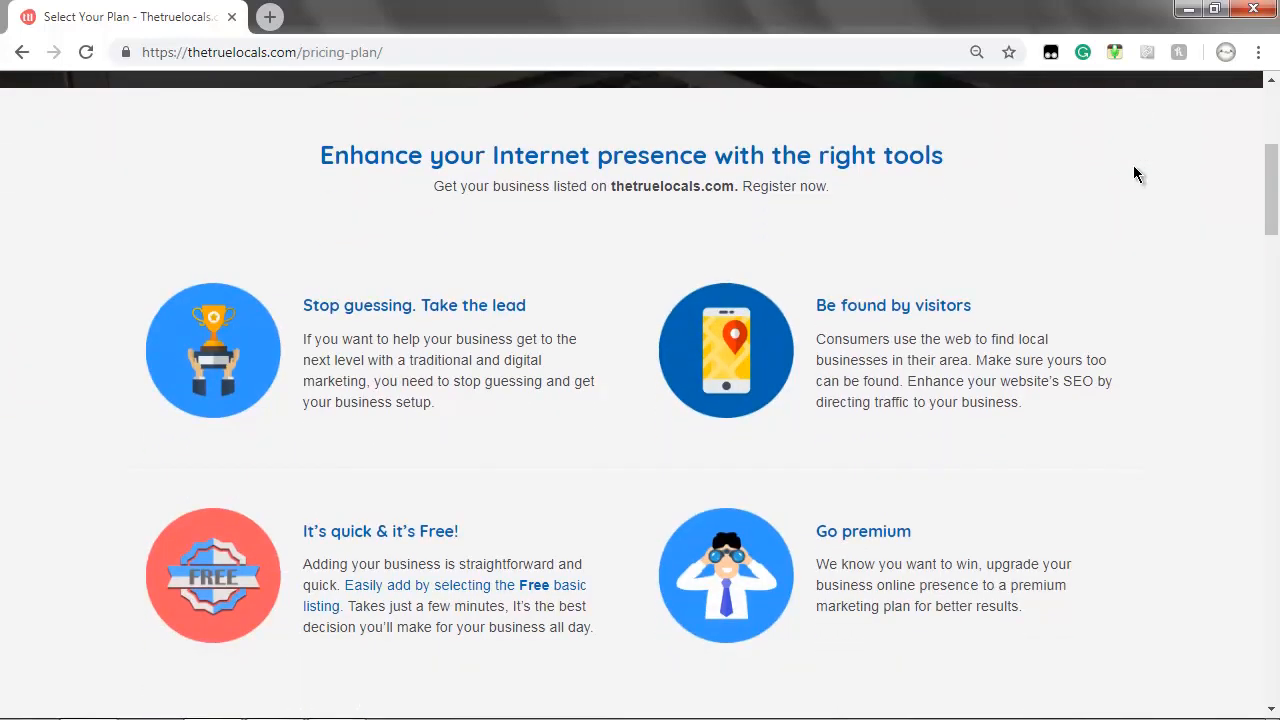
{"action": "scroll", "coordinate": [1133, 173], "scroll_direction": "down", "scroll_amount": 3}
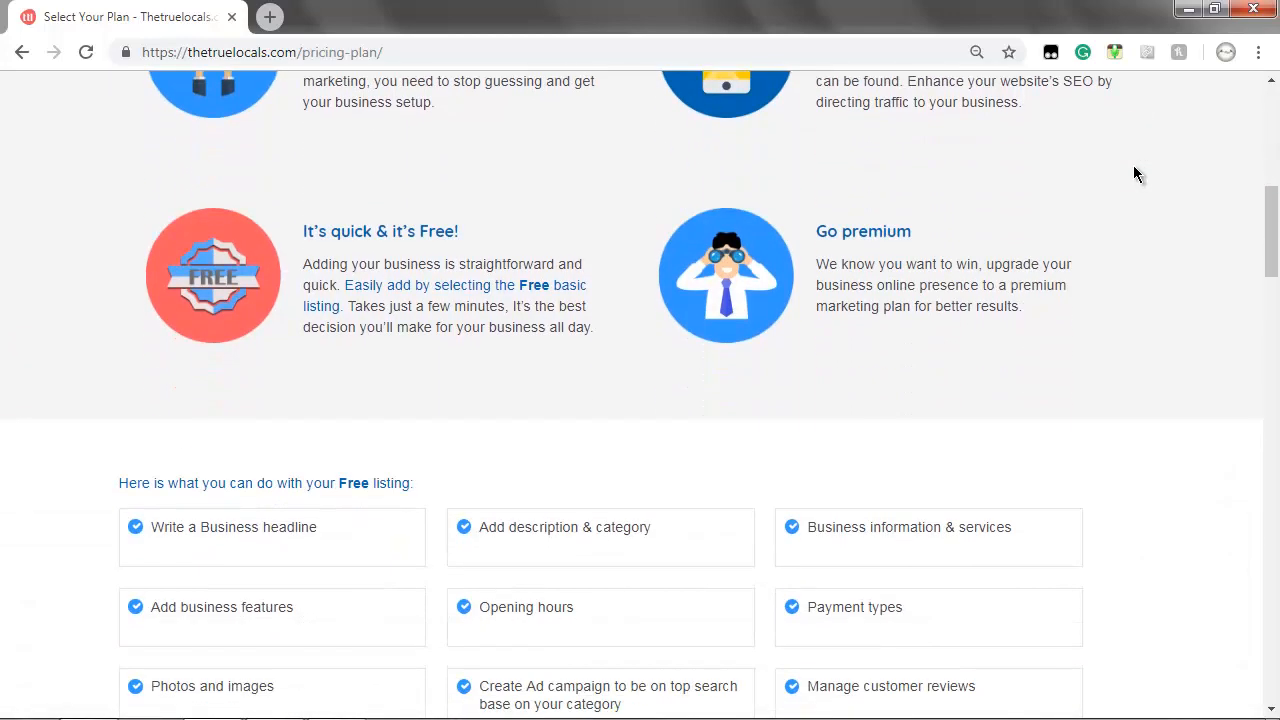
{"action": "scroll", "coordinate": [1133, 173], "scroll_direction": "down", "scroll_amount": 2}
{"action": "scroll", "coordinate": [1133, 173], "scroll_direction": "down", "scroll_amount": 2}
{"action": "scroll", "coordinate": [1133, 173], "scroll_direction": "down", "scroll_amount": 3}
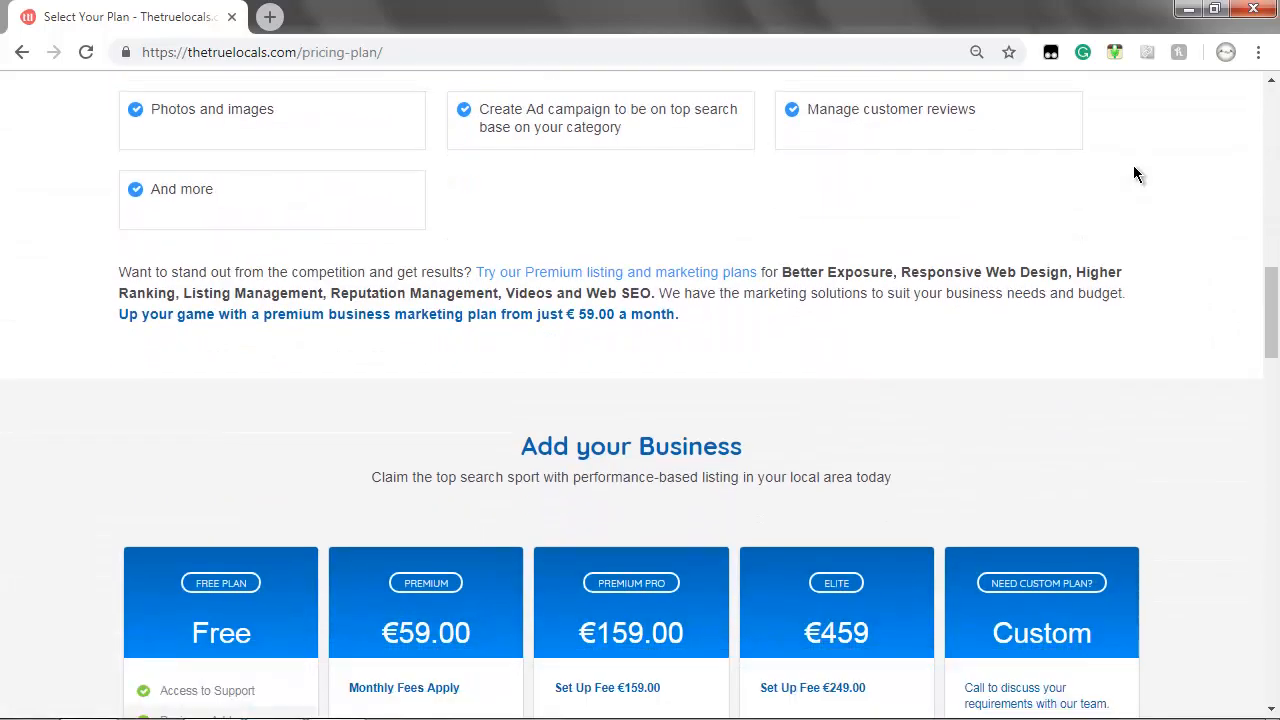
{"action": "scroll", "coordinate": [1133, 173], "scroll_direction": "down", "scroll_amount": 3}
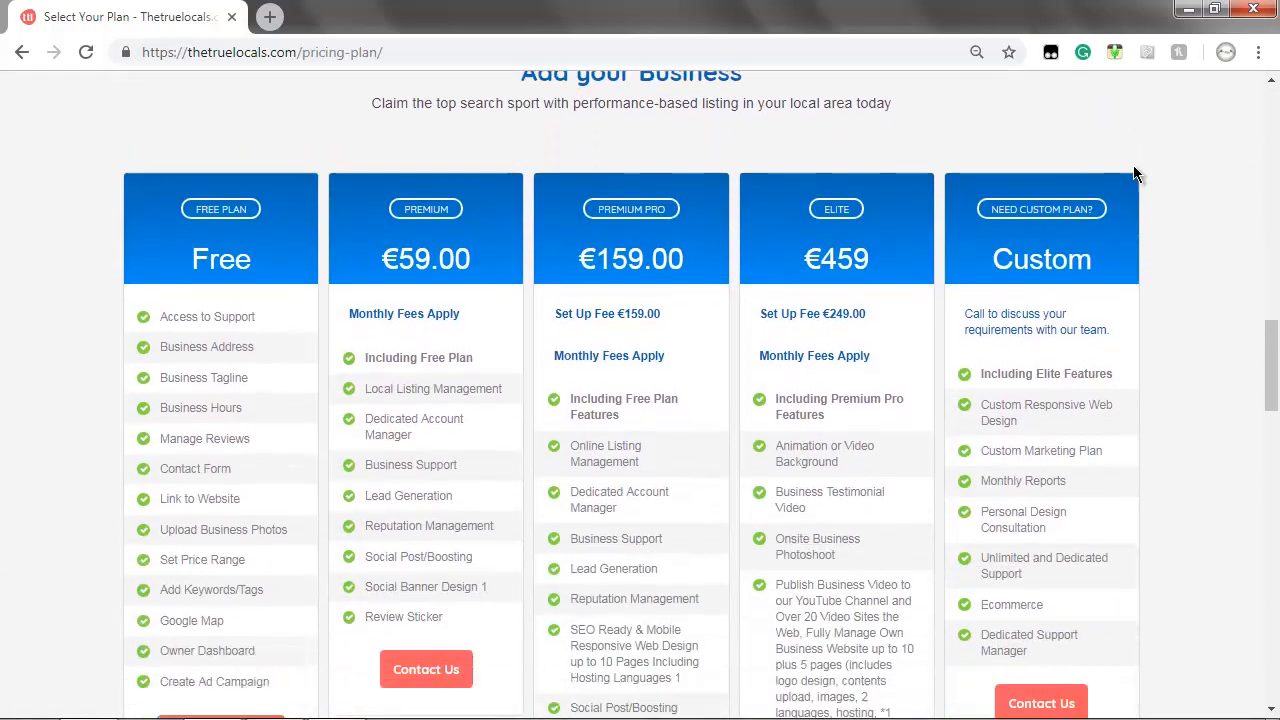
{"action": "scroll", "coordinate": [1133, 173], "scroll_direction": "down", "scroll_amount": 1}
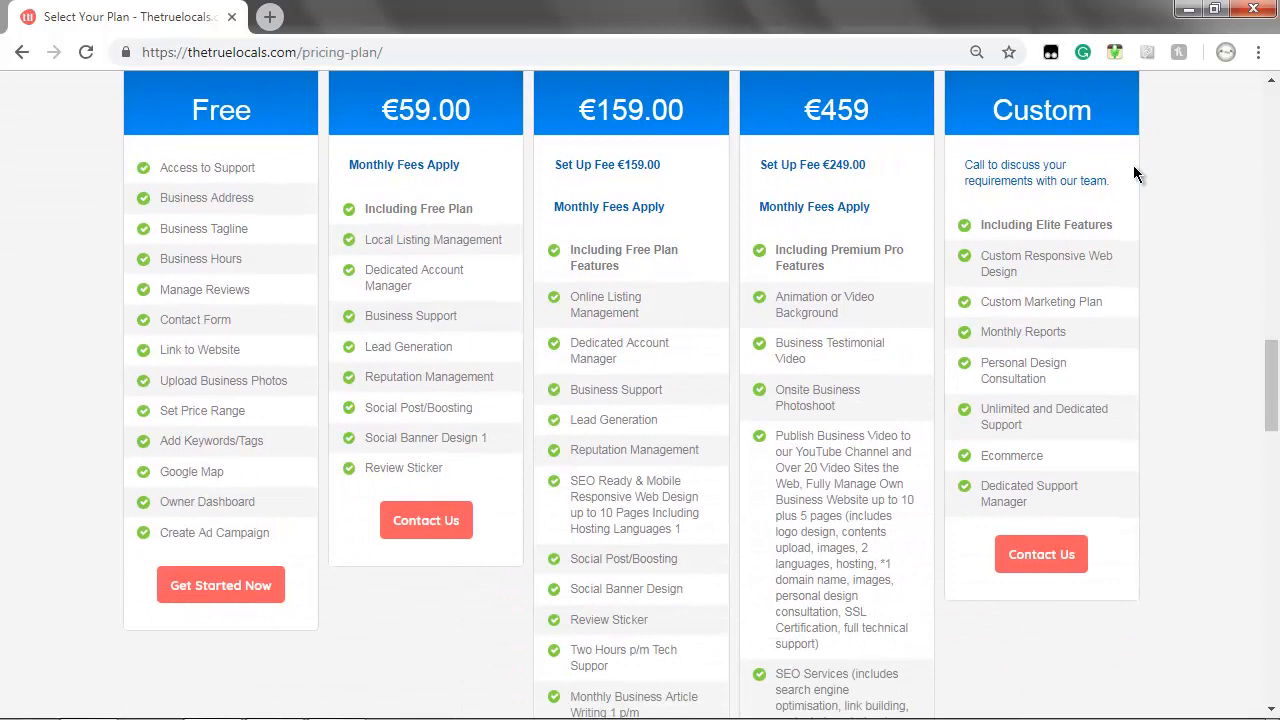
{"action": "scroll", "coordinate": [1133, 173], "scroll_direction": "down", "scroll_amount": 2}
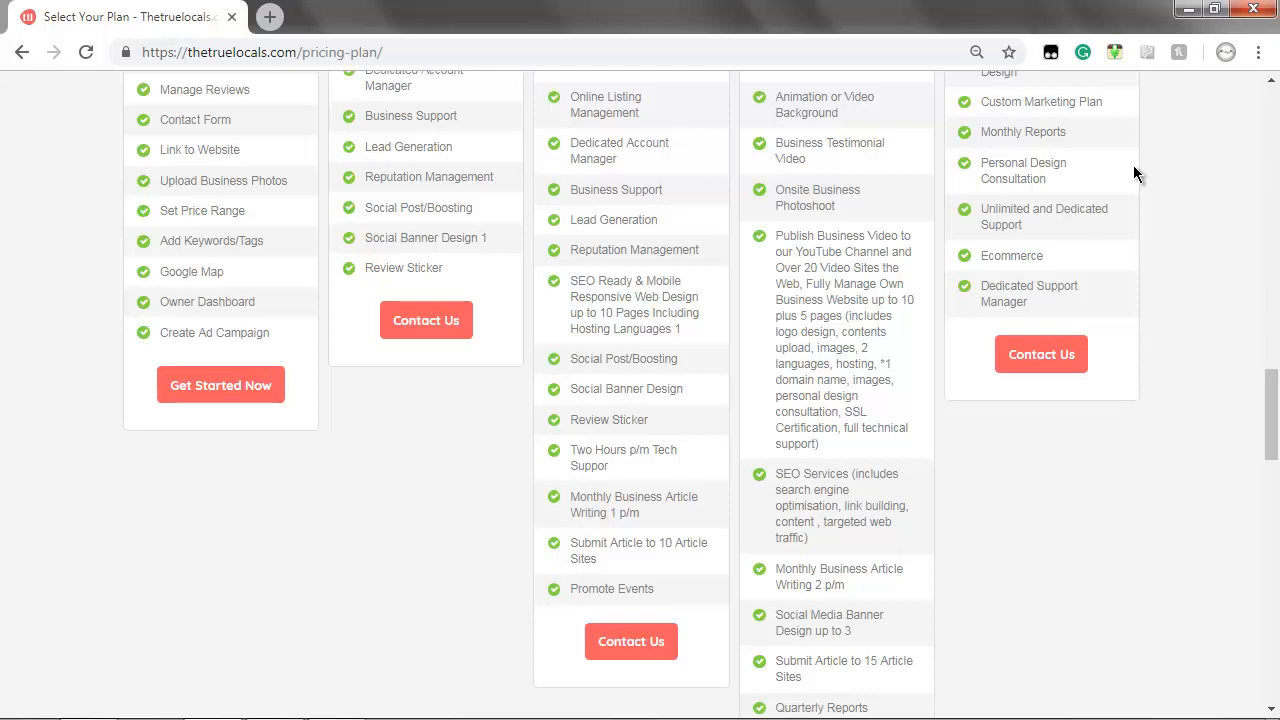
{"action": "left_click", "coordinate": [236, 385]}
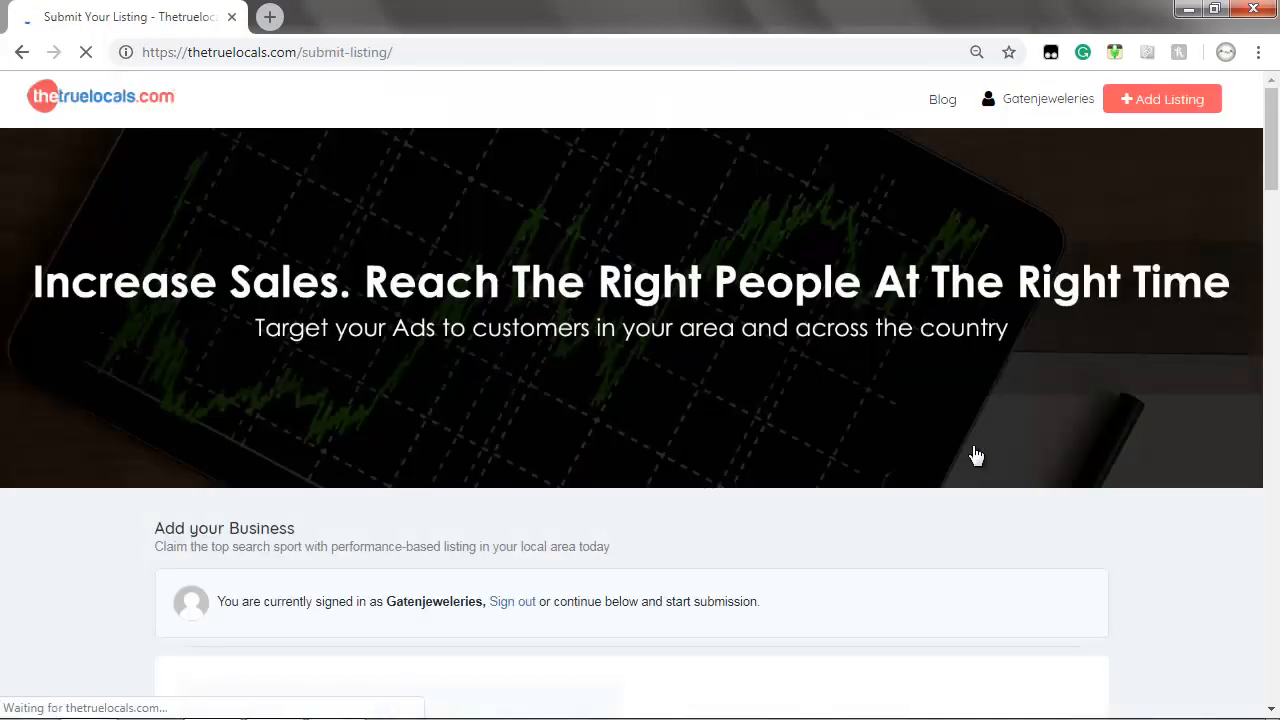
Fill in the listing title and tagline, city Valencia, Spain and address Torrent, Spain
{"action": "scroll", "coordinate": [1025, 443], "scroll_direction": "down", "scroll_amount": 3}
{"action": "scroll", "coordinate": [1025, 445], "scroll_direction": "down", "scroll_amount": 3}
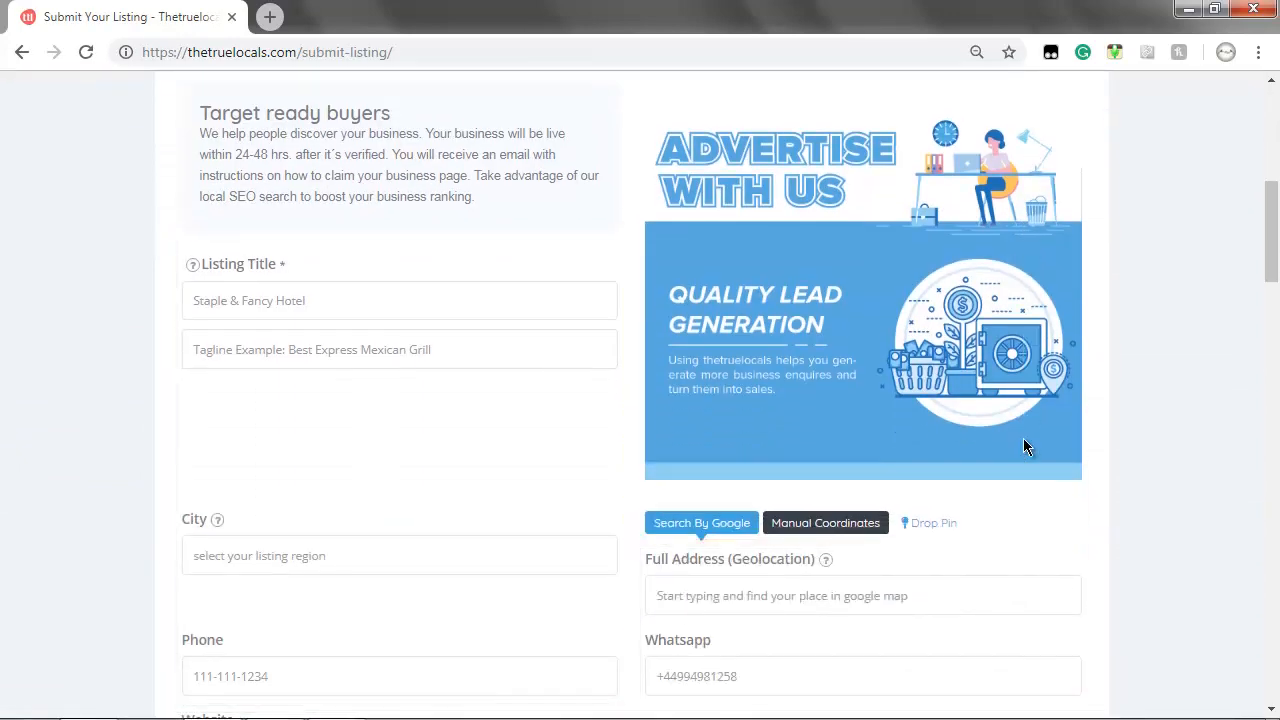
{"action": "left_click", "coordinate": [373, 298]}
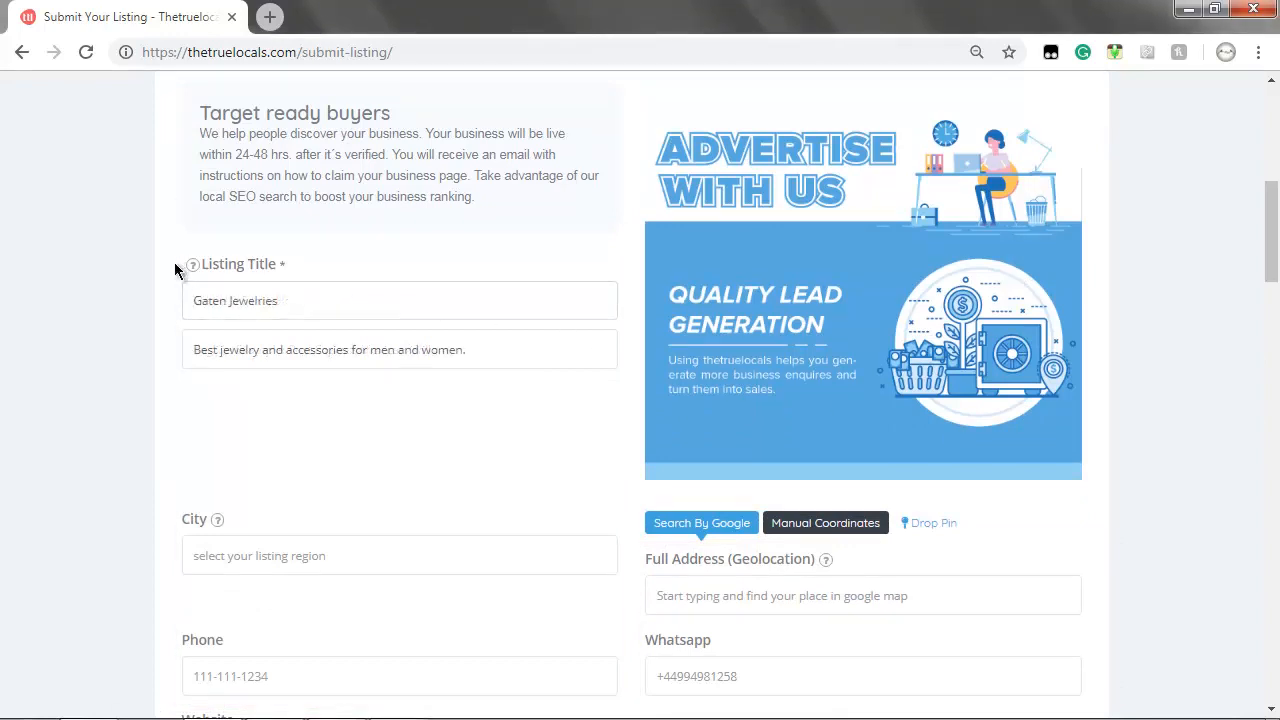
{"action": "scroll", "coordinate": [174, 262], "scroll_direction": "down", "scroll_amount": 3}
{"action": "left_click", "coordinate": [174, 225]}
{"action": "type", "text": "va"}
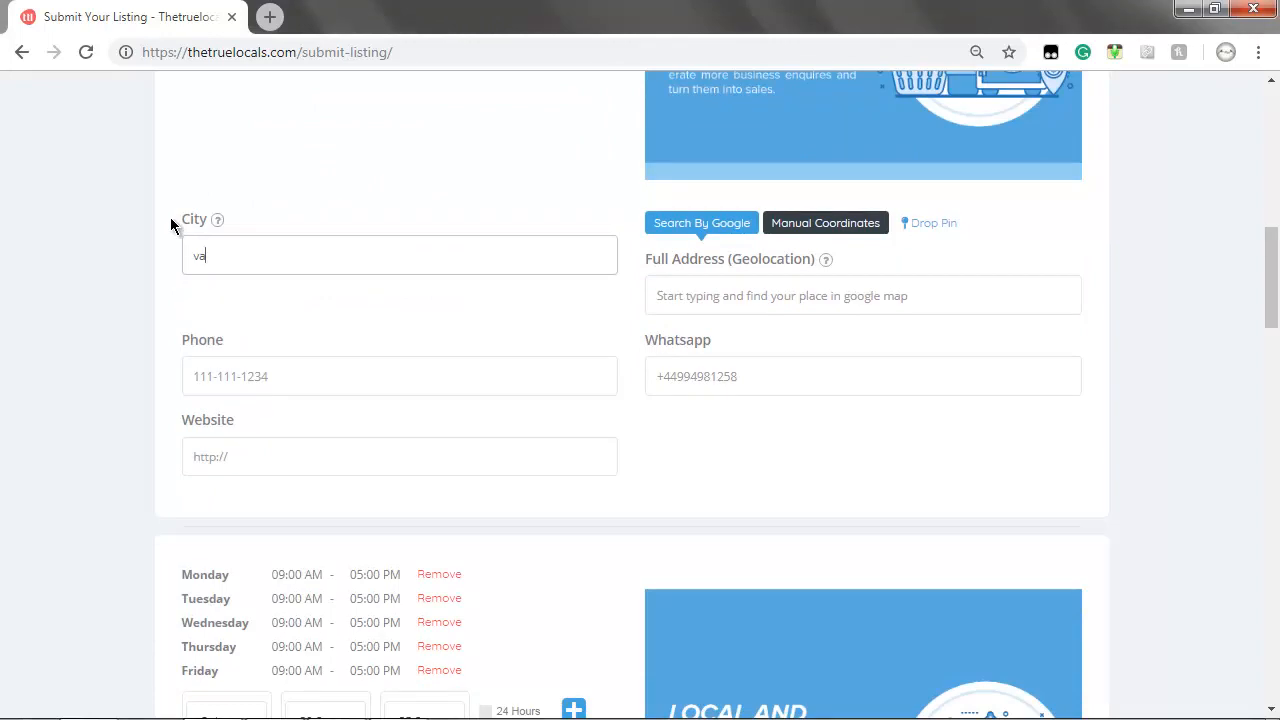
{"action": "type", "text": "lencia"}
{"action": "left_click", "coordinate": [221, 290]}
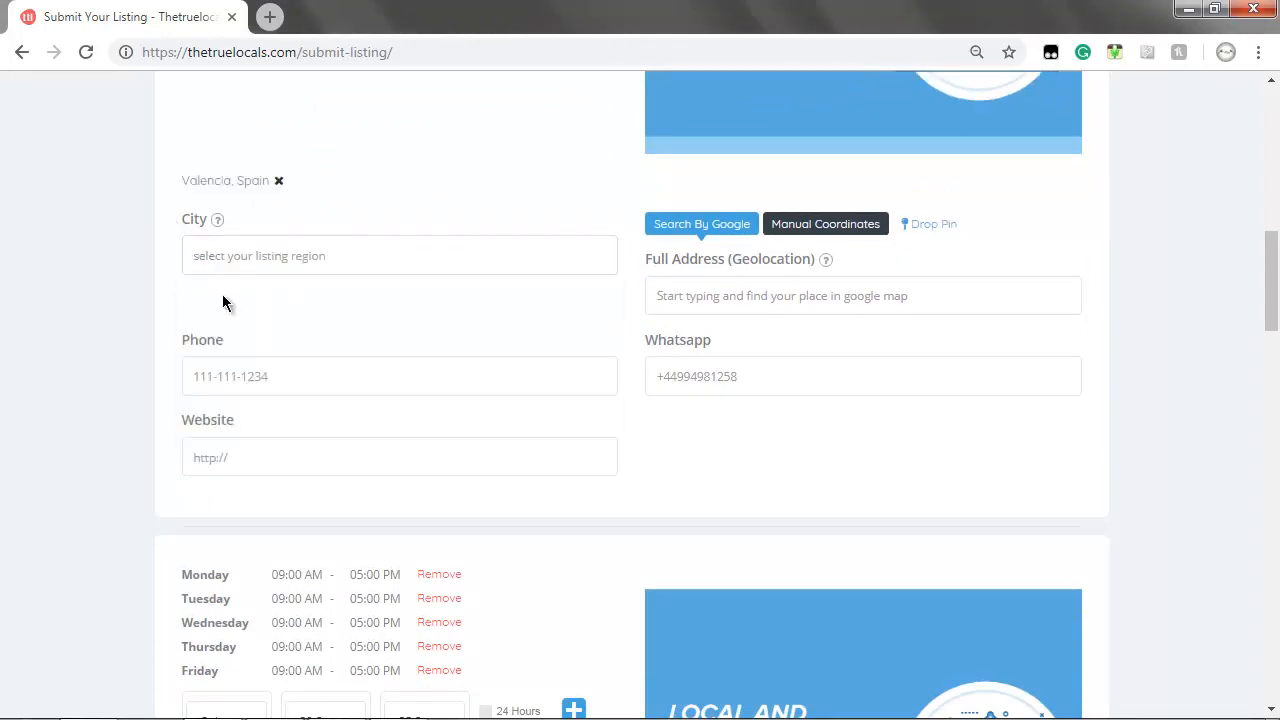
{"action": "left_click", "coordinate": [680, 297]}
{"action": "type", "text": "torrent"}
{"action": "left_click", "coordinate": [700, 330]}
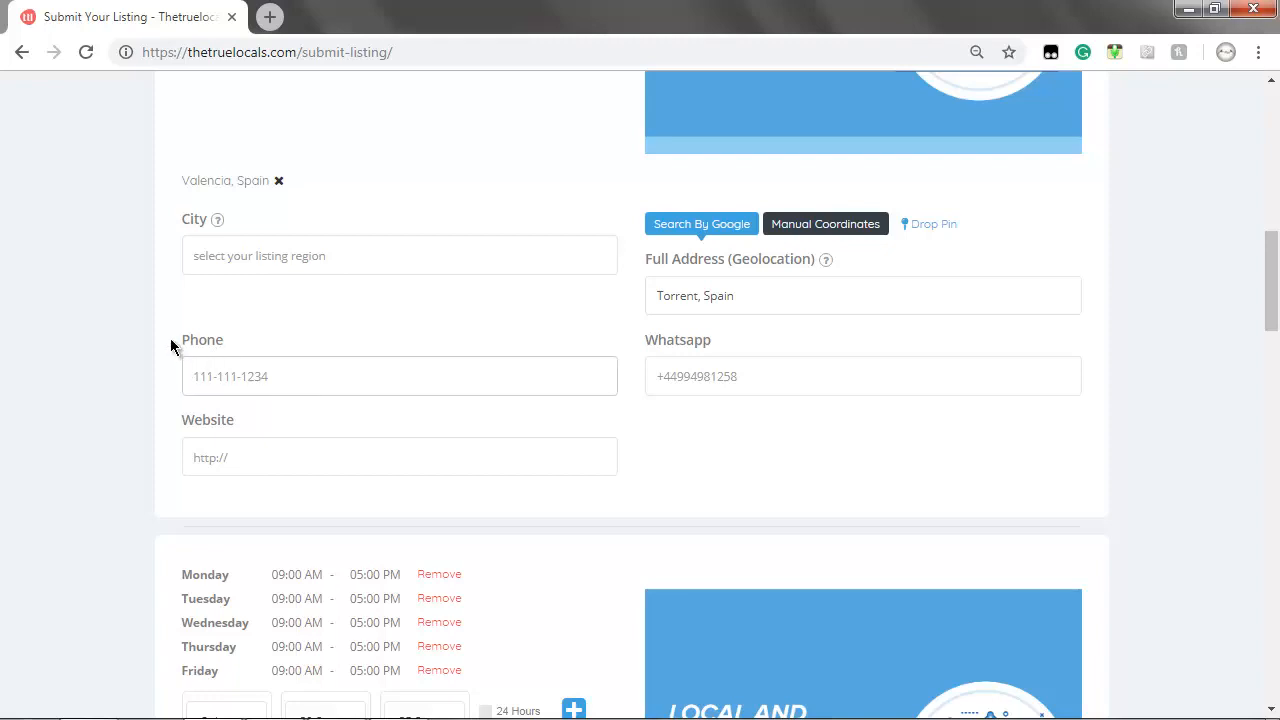
Paste the business phone number, Whatsapp number and website address
{"action": "key", "text": "ctrl+v"}
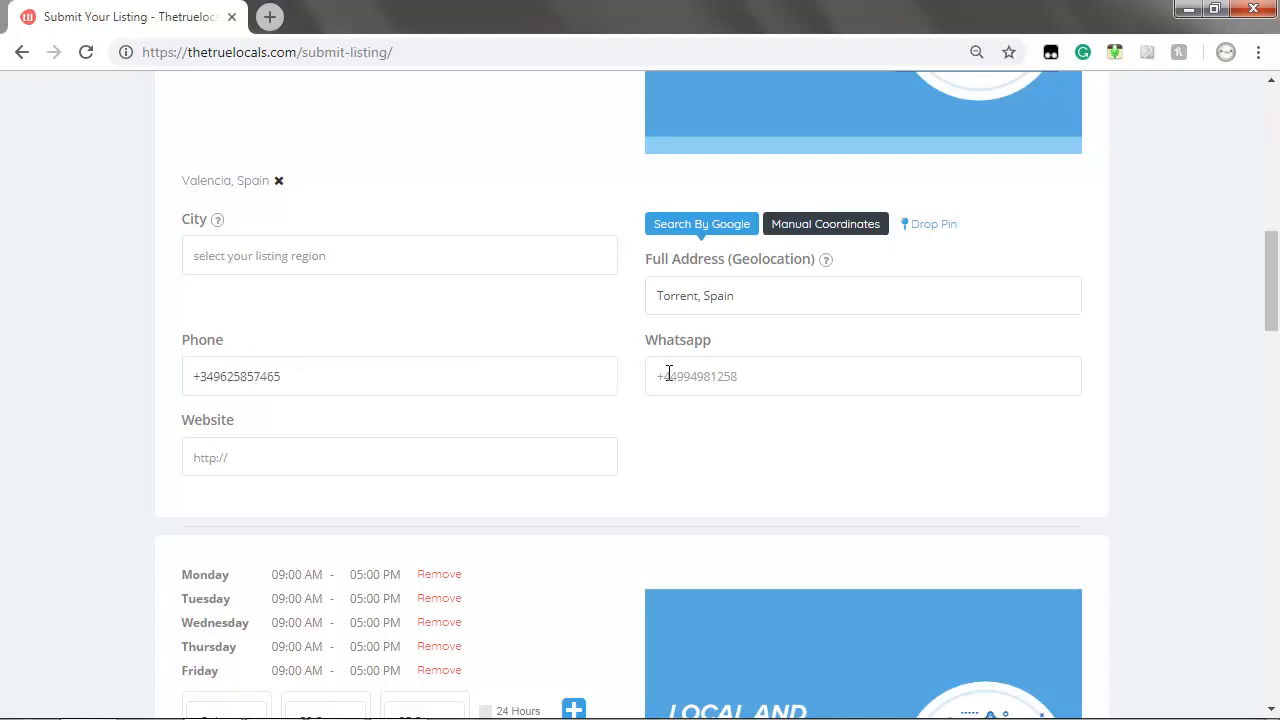
{"action": "left_click", "coordinate": [669, 374]}
{"action": "key", "text": "ctrl+v"}
{"action": "left_click", "coordinate": [184, 453]}
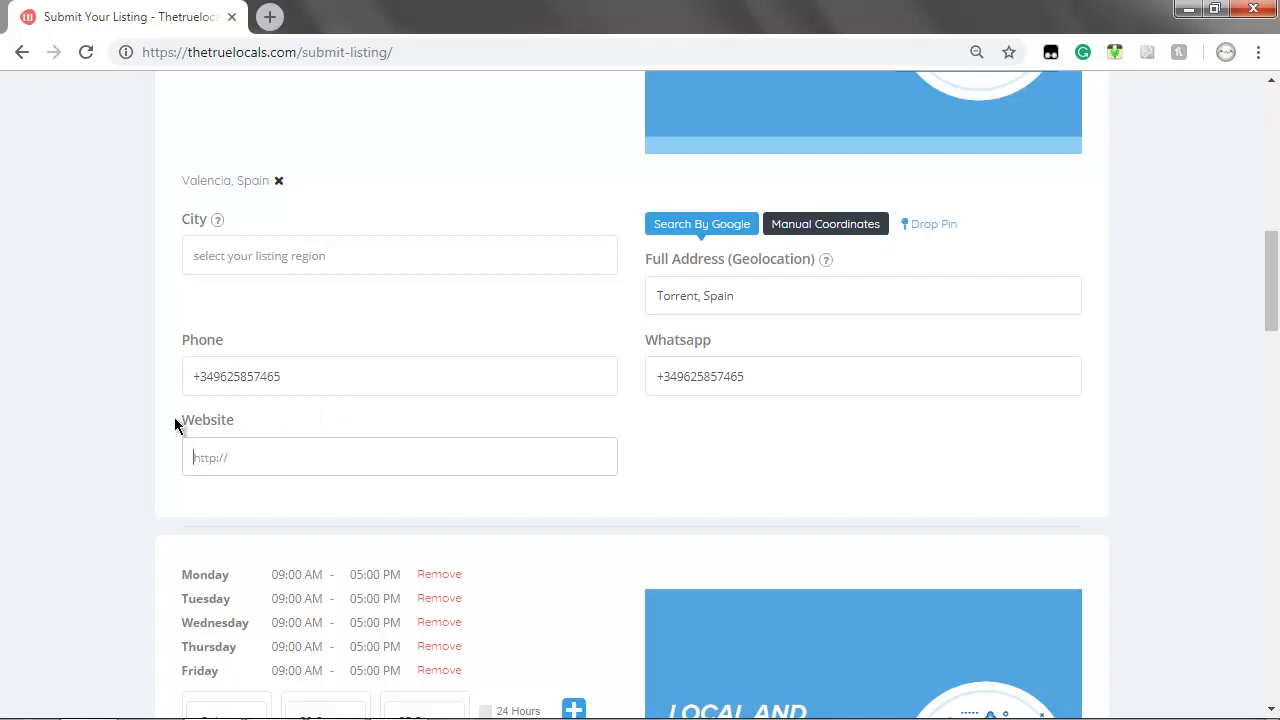
{"action": "type", "text": "www.gatenjewelries.com"}
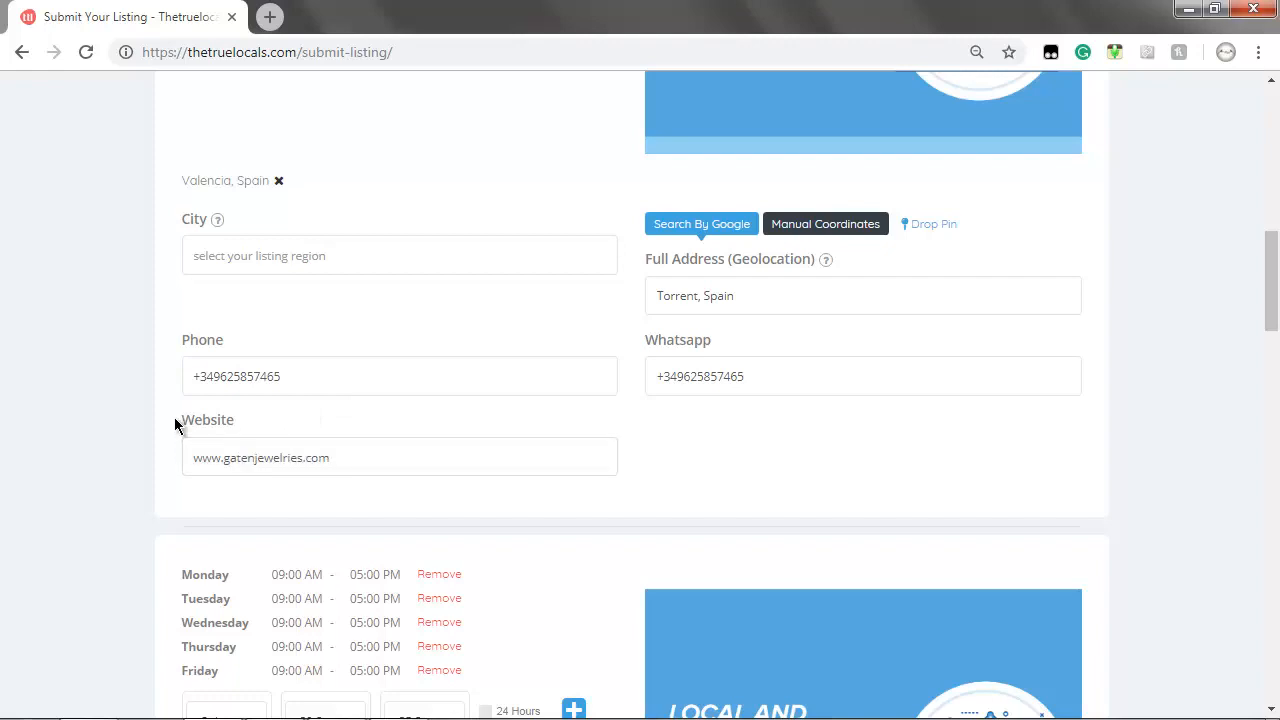
Remove Wednesday from the opening hours and add Saturday open 24 hours
{"action": "scroll", "coordinate": [175, 418], "scroll_direction": "down", "scroll_amount": 4}
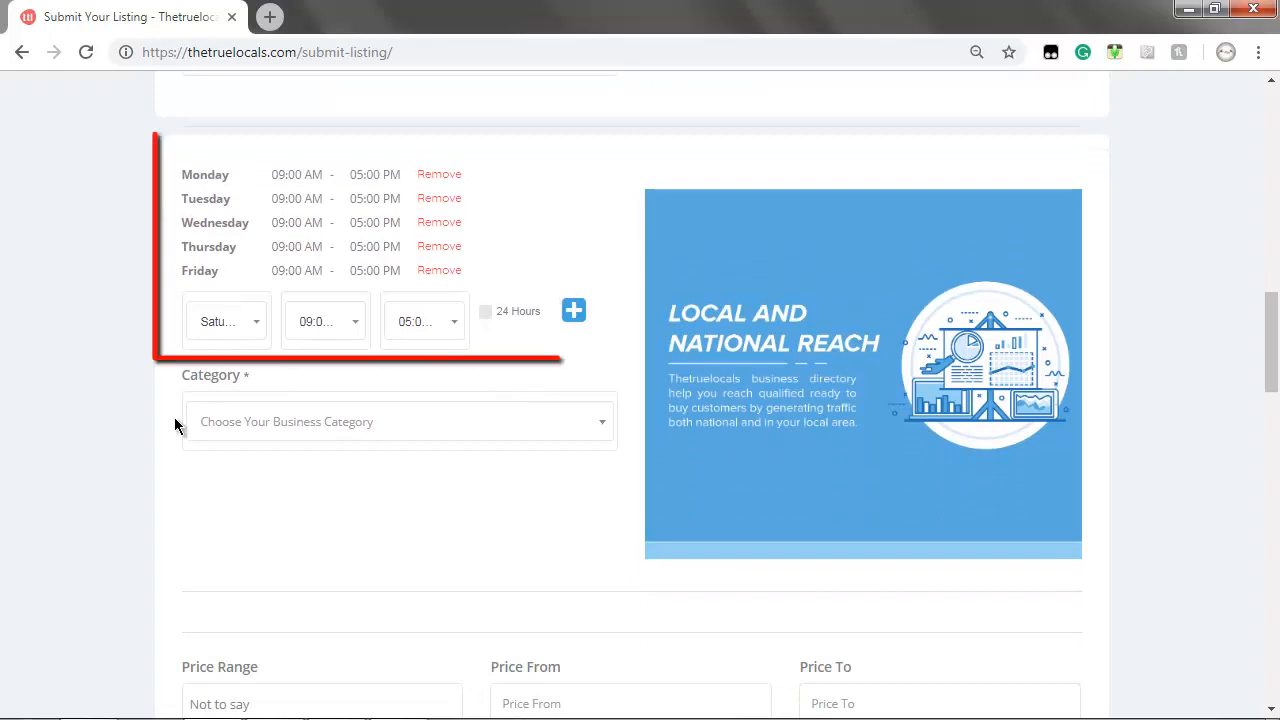
{"action": "left_click", "coordinate": [436, 224]}
{"action": "left_click", "coordinate": [488, 289]}
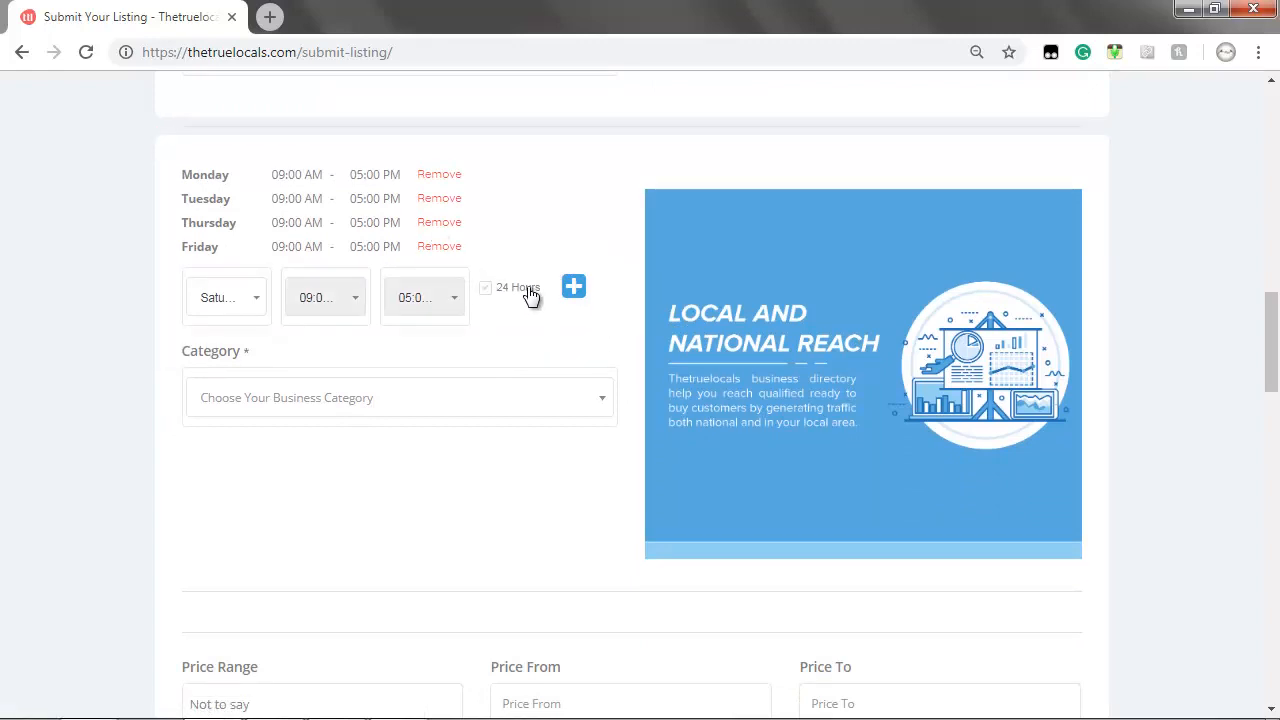
{"action": "left_click", "coordinate": [573, 288]}
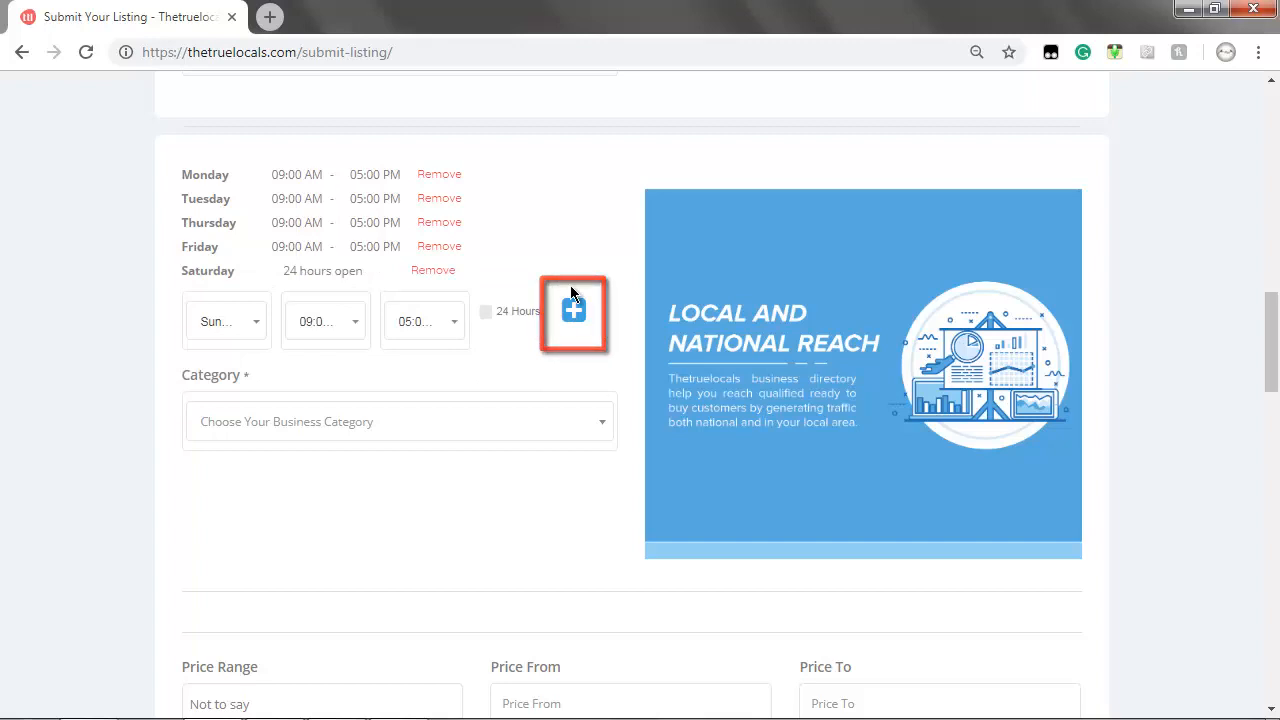
{"action": "scroll", "coordinate": [570, 291], "scroll_direction": "down", "scroll_amount": 1}
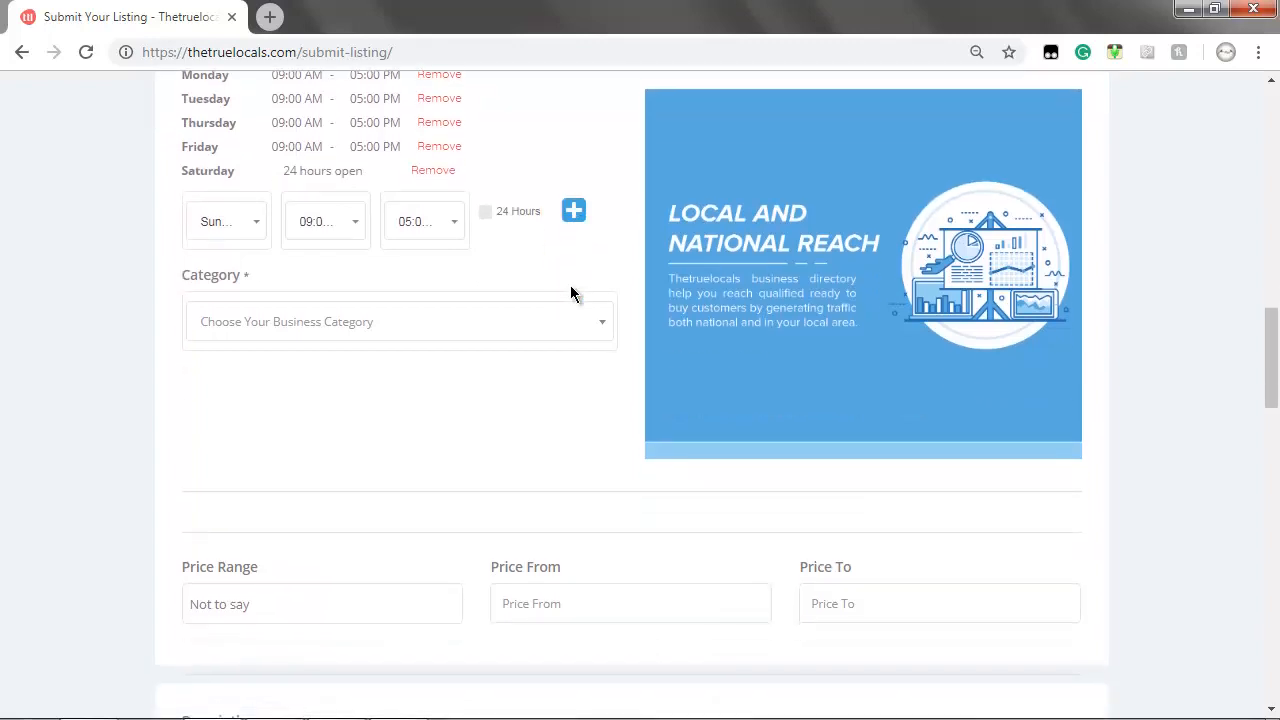
{"action": "left_click", "coordinate": [366, 341]}
{"action": "scroll", "coordinate": [303, 457], "scroll_direction": "down", "scroll_amount": 10}
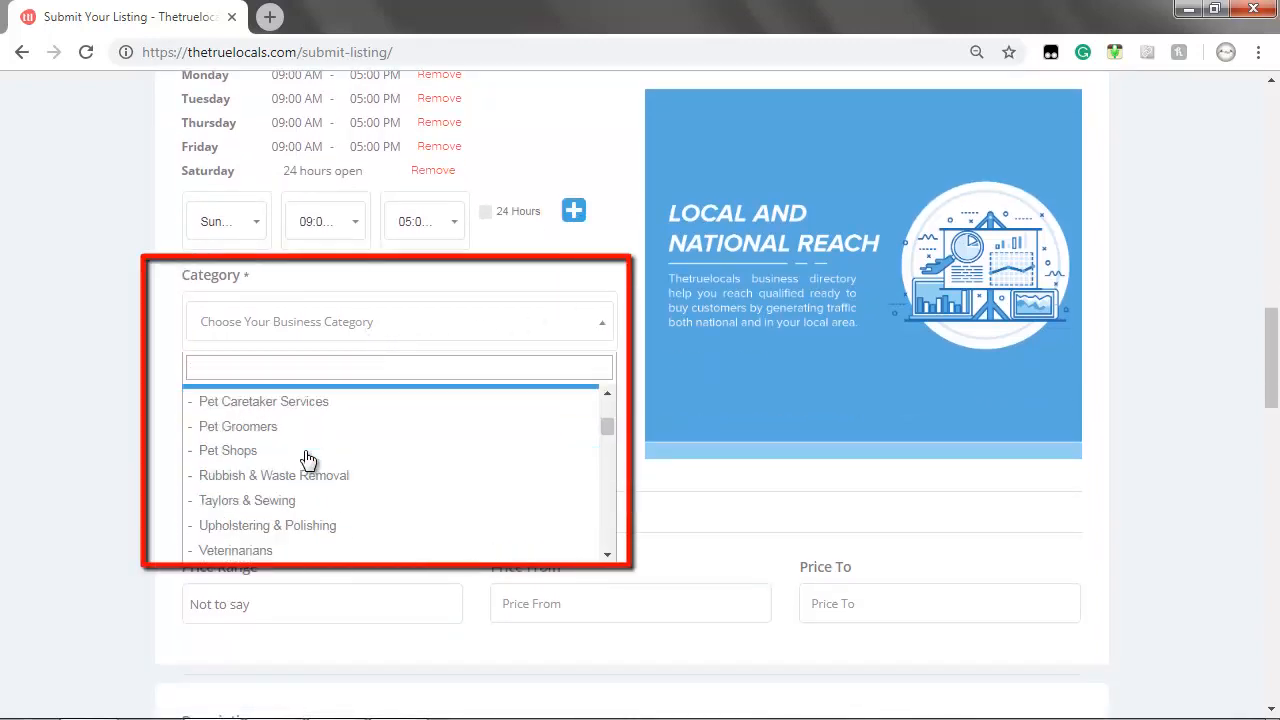
{"action": "scroll", "coordinate": [306, 459], "scroll_direction": "up", "scroll_amount": 2}
Set category Watches & Jewelleries and tick features like Luxury, Accessories, Leather and Accept Credit Card
{"action": "left_click", "coordinate": [302, 432]}
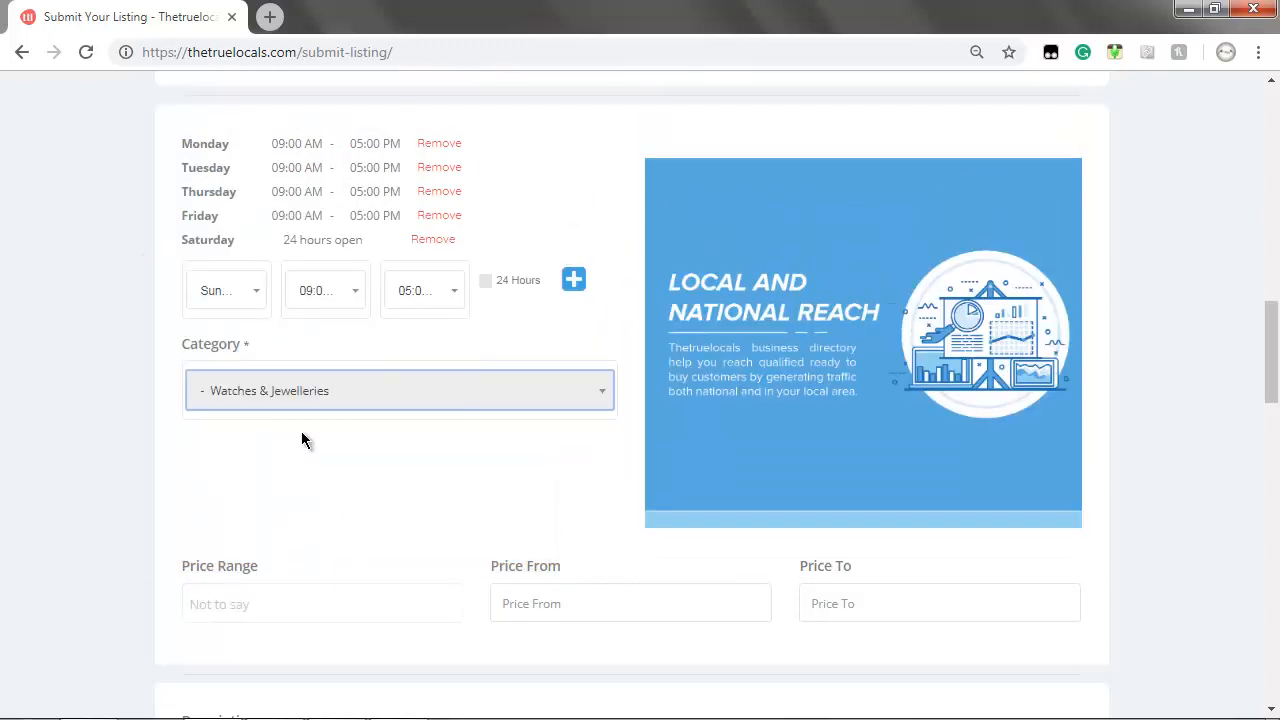
{"action": "scroll", "coordinate": [302, 433], "scroll_direction": "up", "scroll_amount": 1}
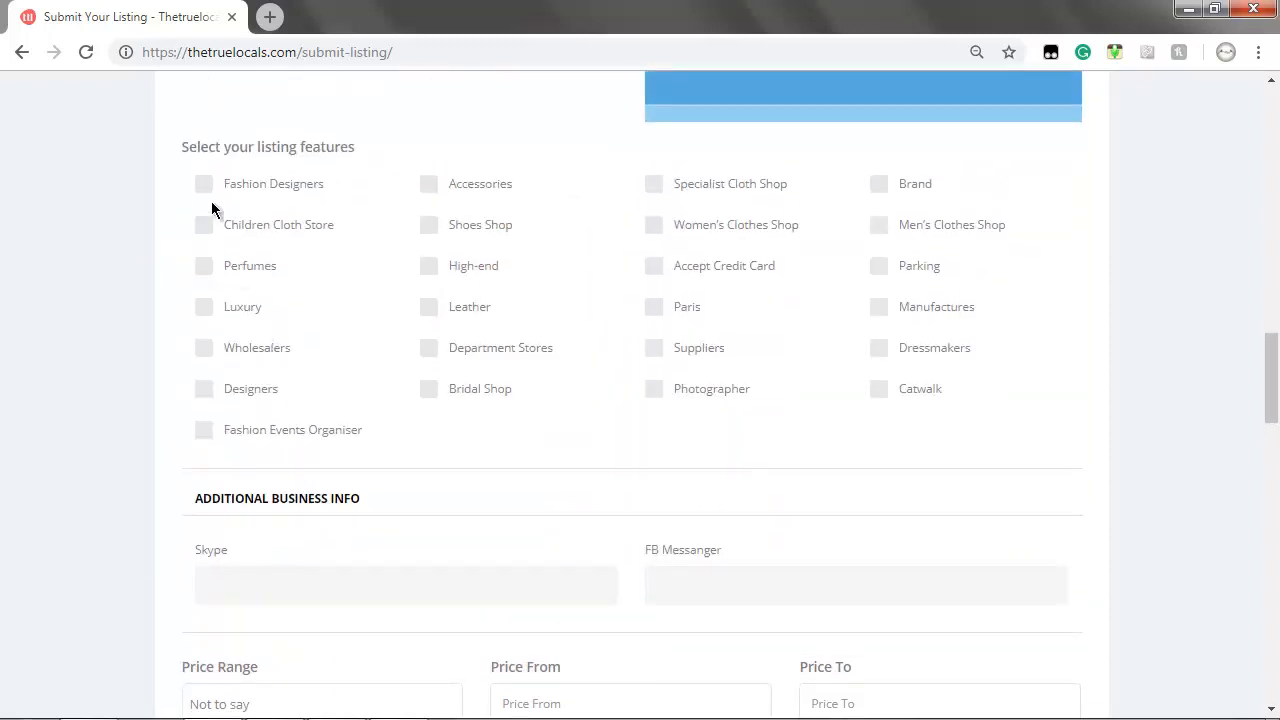
{"action": "left_click", "coordinate": [204, 185]}
{"action": "left_click", "coordinate": [204, 267]}
{"action": "left_click", "coordinate": [204, 308]}
{"action": "left_click", "coordinate": [204, 389]}
{"action": "left_click", "coordinate": [429, 185]}
{"action": "left_click", "coordinate": [429, 266]}
{"action": "left_click", "coordinate": [429, 307]}
{"action": "left_click", "coordinate": [654, 184]}
{"action": "left_click", "coordinate": [654, 307]}
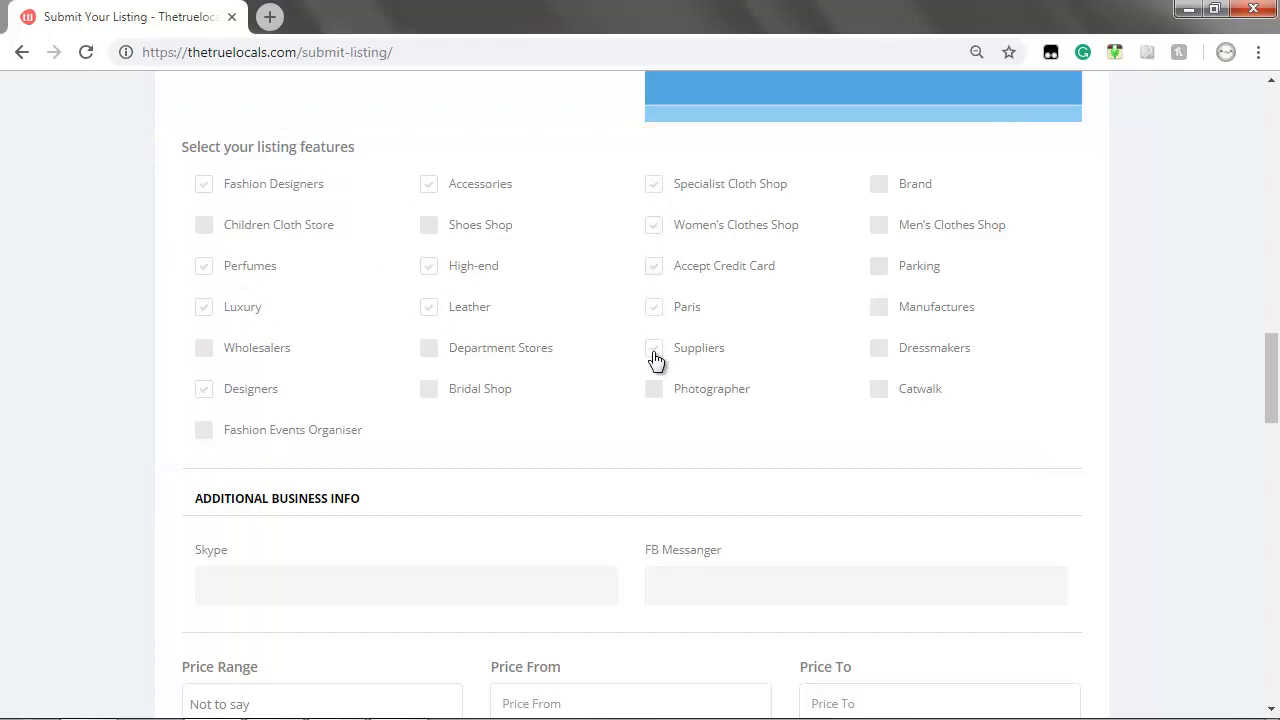
{"action": "left_click", "coordinate": [879, 184]}
{"action": "left_click", "coordinate": [879, 225]}
{"action": "left_click", "coordinate": [879, 266]}
{"action": "left_click", "coordinate": [879, 307]}
Set the price range from 20 to 99
{"action": "scroll", "coordinate": [109, 406], "scroll_direction": "down", "scroll_amount": 3}
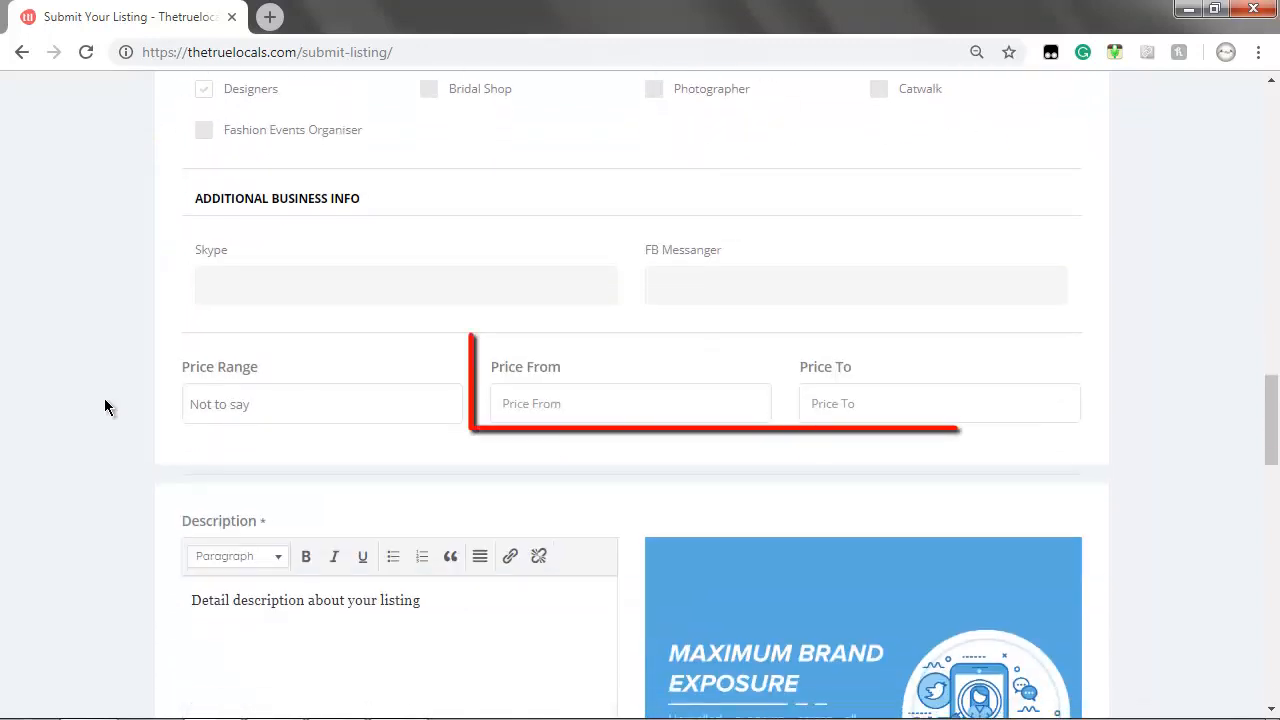
{"action": "left_click", "coordinate": [524, 397]}
{"action": "type", "text": "20"}
{"action": "key", "text": "Tab"}
{"action": "type", "text": "99"}
Replace the placeholder description with the pasted shop description
{"action": "scroll", "coordinate": [106, 448], "scroll_direction": "down", "scroll_amount": 3}
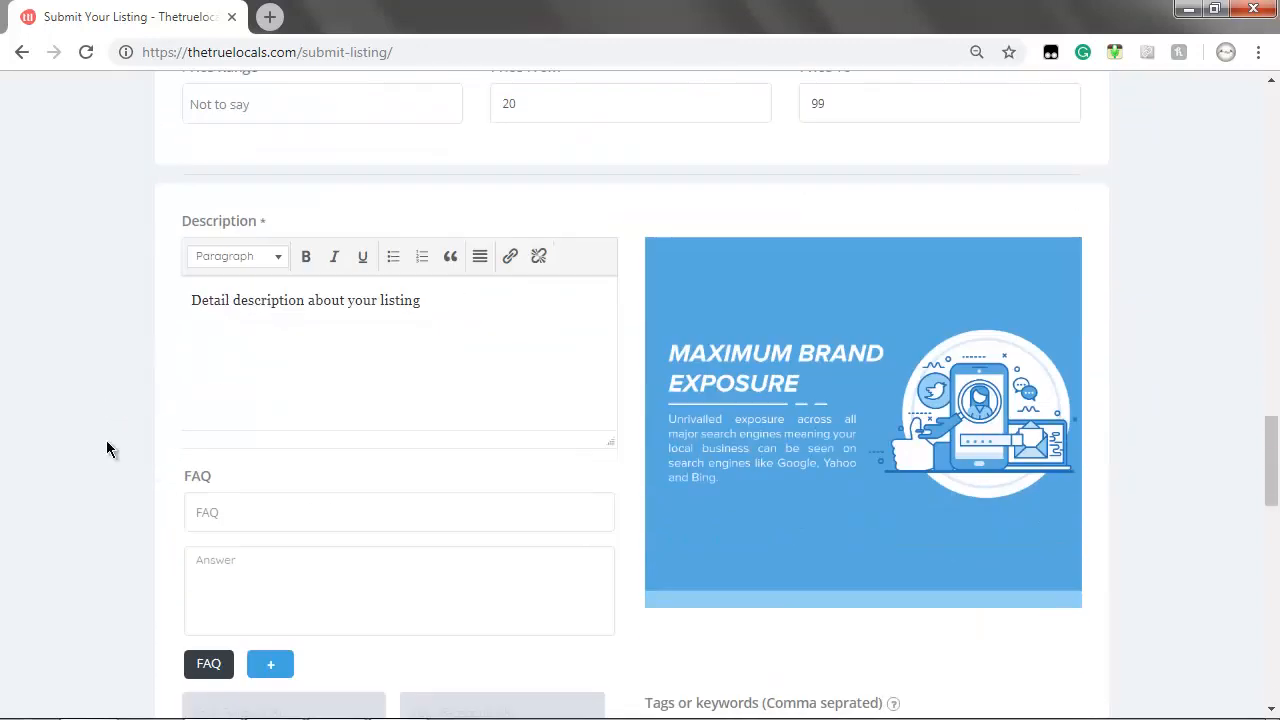
{"action": "left_click", "coordinate": [193, 301]}
{"action": "key", "text": "ctrl+a"}
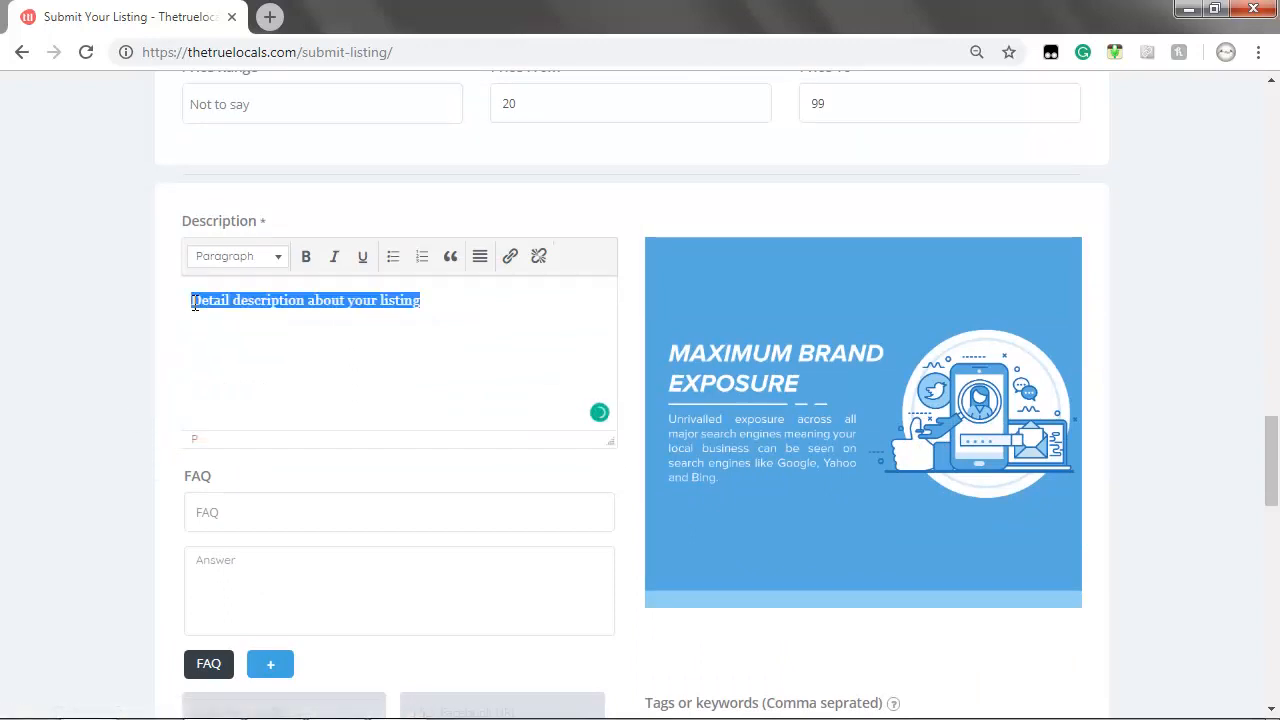
{"action": "type", "text": "At Gaten Jewellery, you will find some of the best collections of jewellery and accessories for both and men women. We have watches with all real leather straps and solid metal ones. Hand vetted clothes and fibres and a definite to check on. We are looking forward to serving you."}
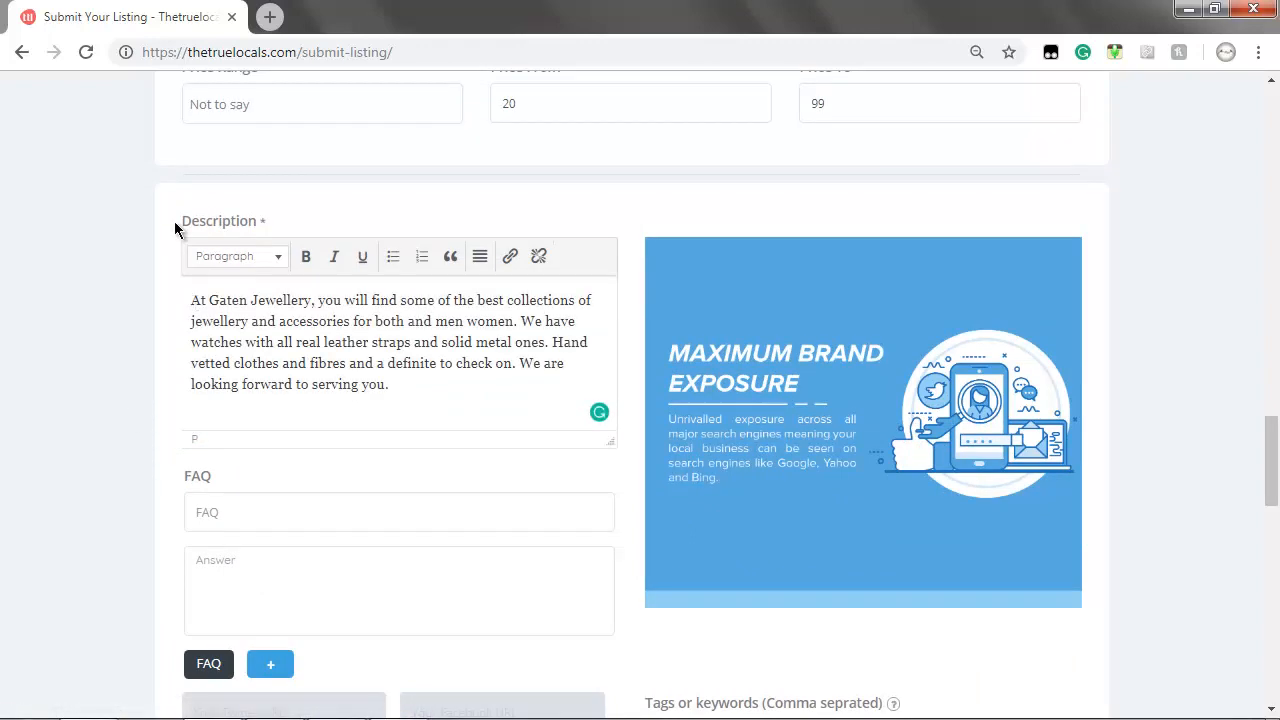
Add a designer-clothes FAQ with its answer and tags jewellery, watches, designer, accessories
{"action": "scroll", "coordinate": [174, 221], "scroll_direction": "down", "scroll_amount": 2}
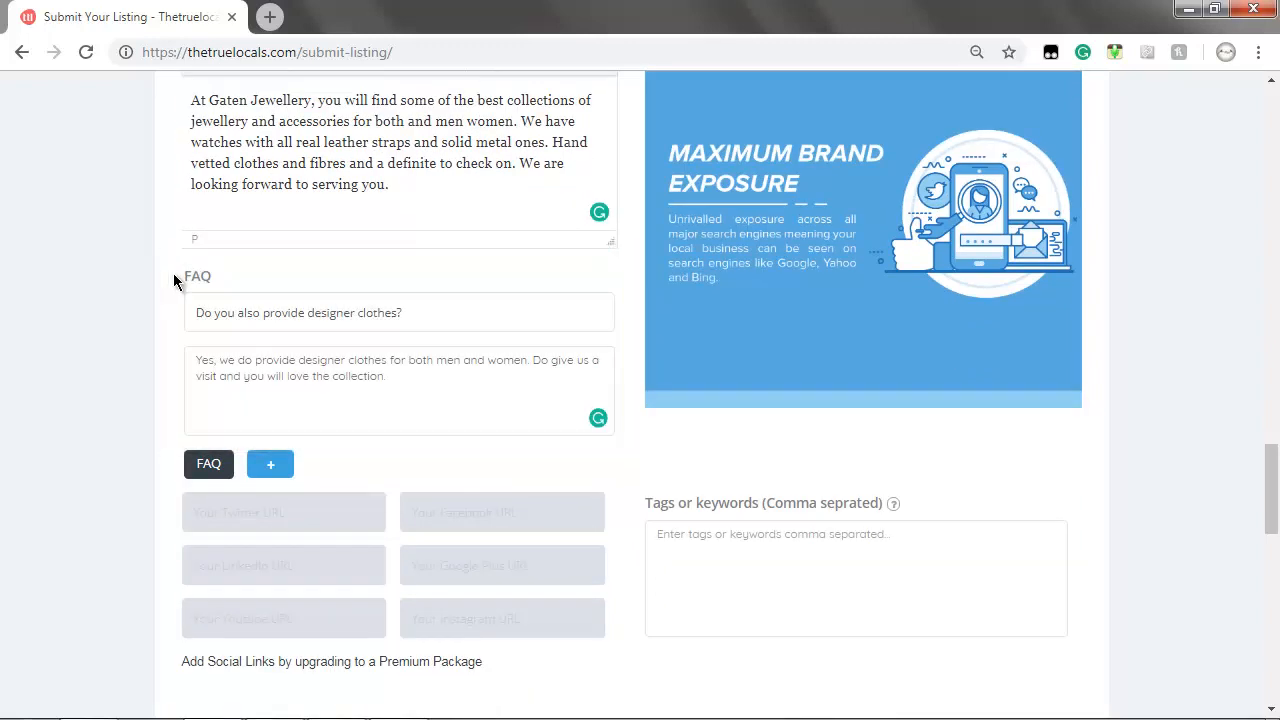
{"action": "scroll", "coordinate": [173, 273], "scroll_direction": "down", "scroll_amount": 2}
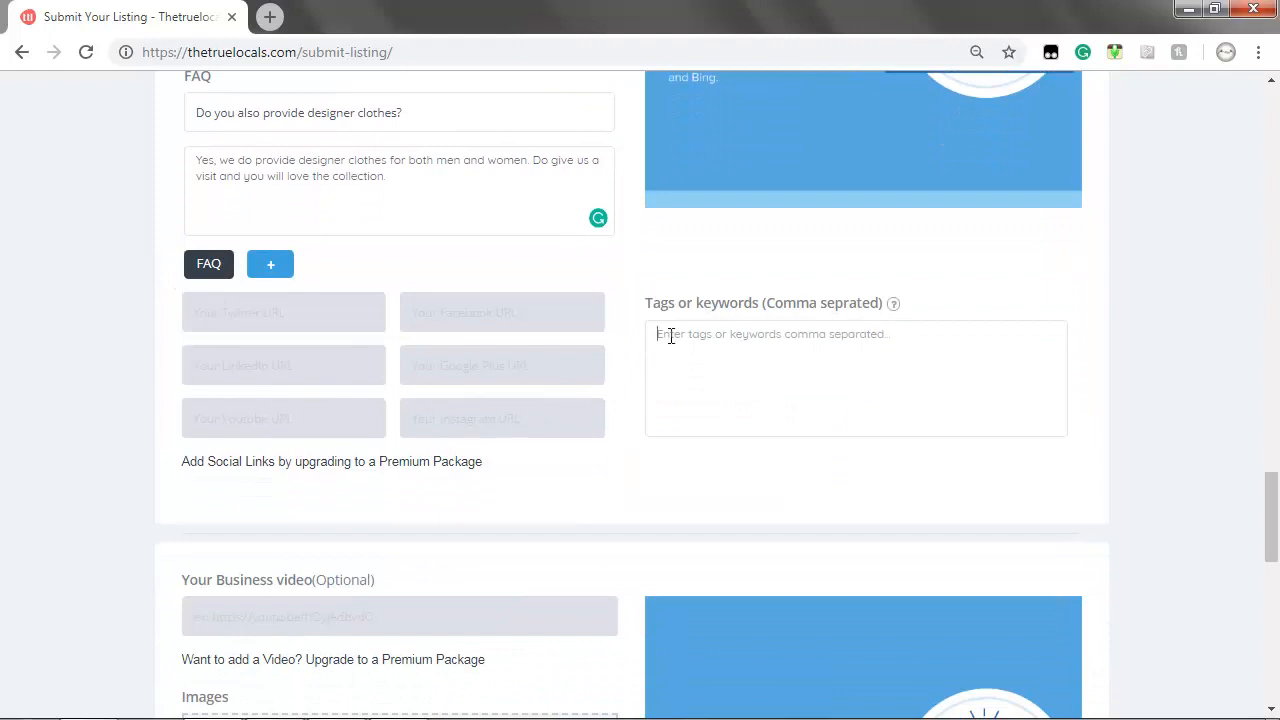
{"action": "left_click", "coordinate": [663, 334]}
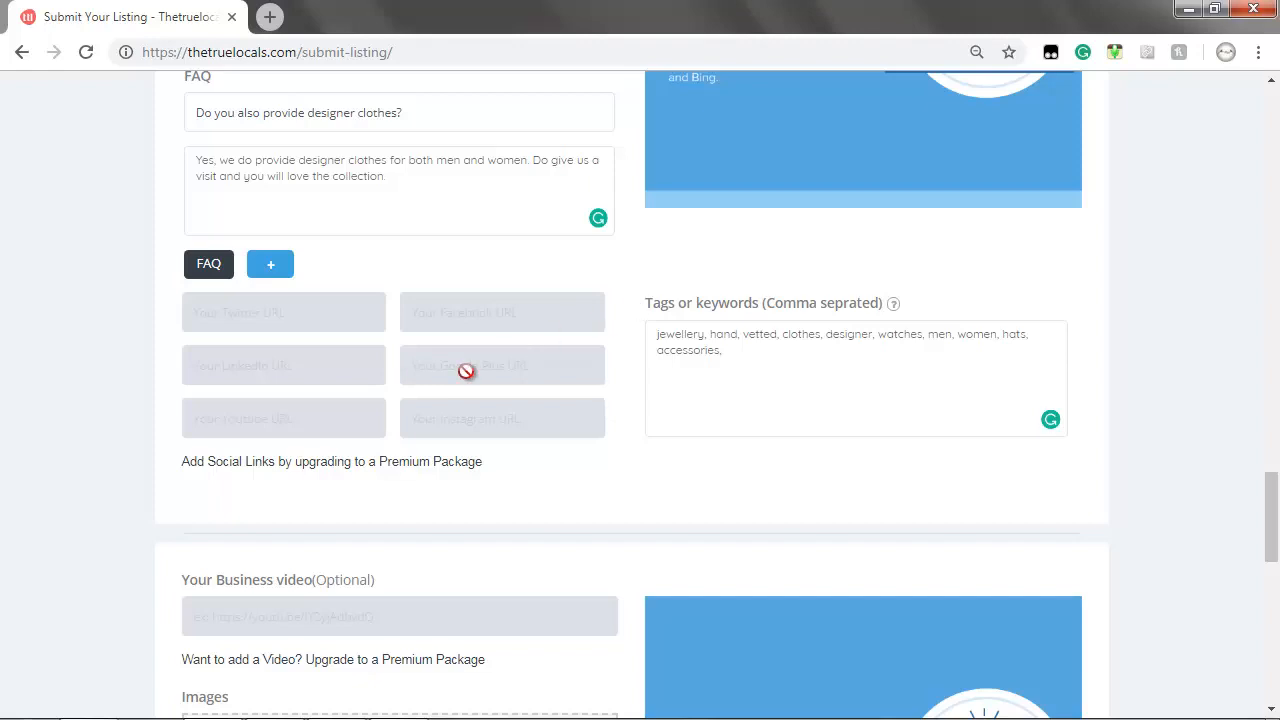
{"action": "scroll", "coordinate": [131, 490], "scroll_direction": "down", "scroll_amount": 4}
{"action": "scroll", "coordinate": [131, 490], "scroll_direction": "down", "scroll_amount": 1}
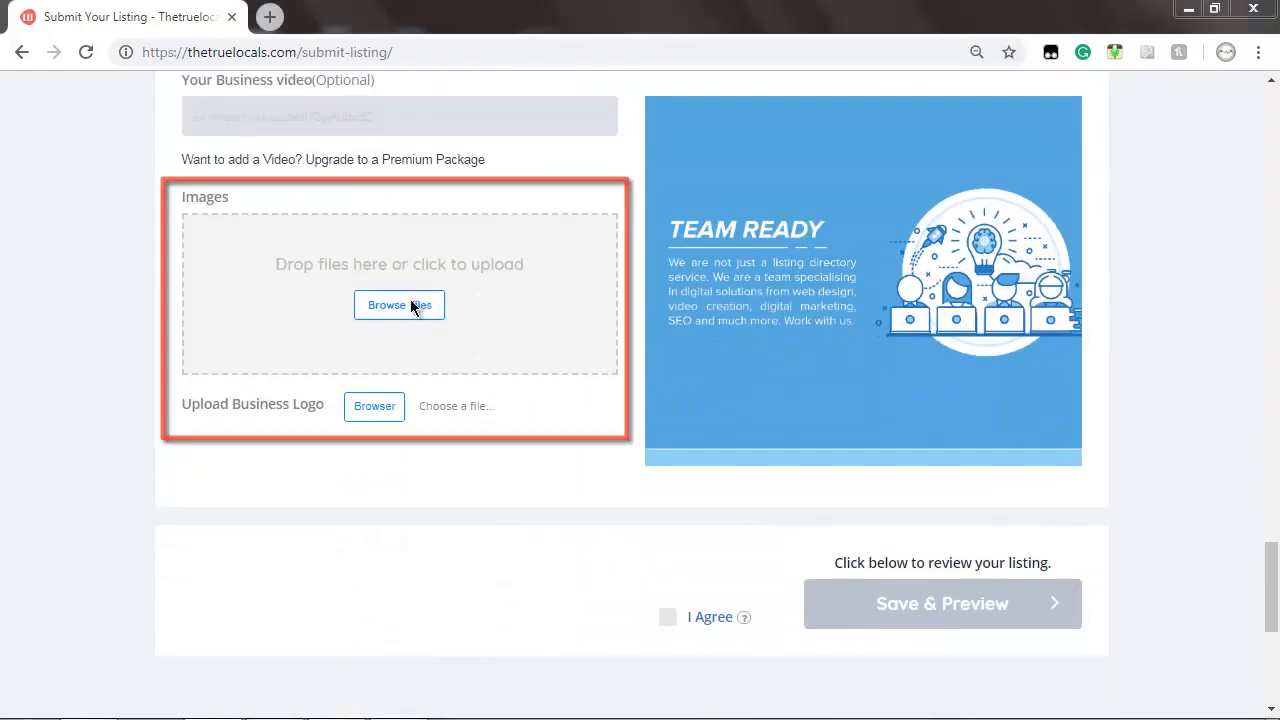
Upload images A, B and C to the listing gallery
{"action": "left_click", "coordinate": [395, 313]}
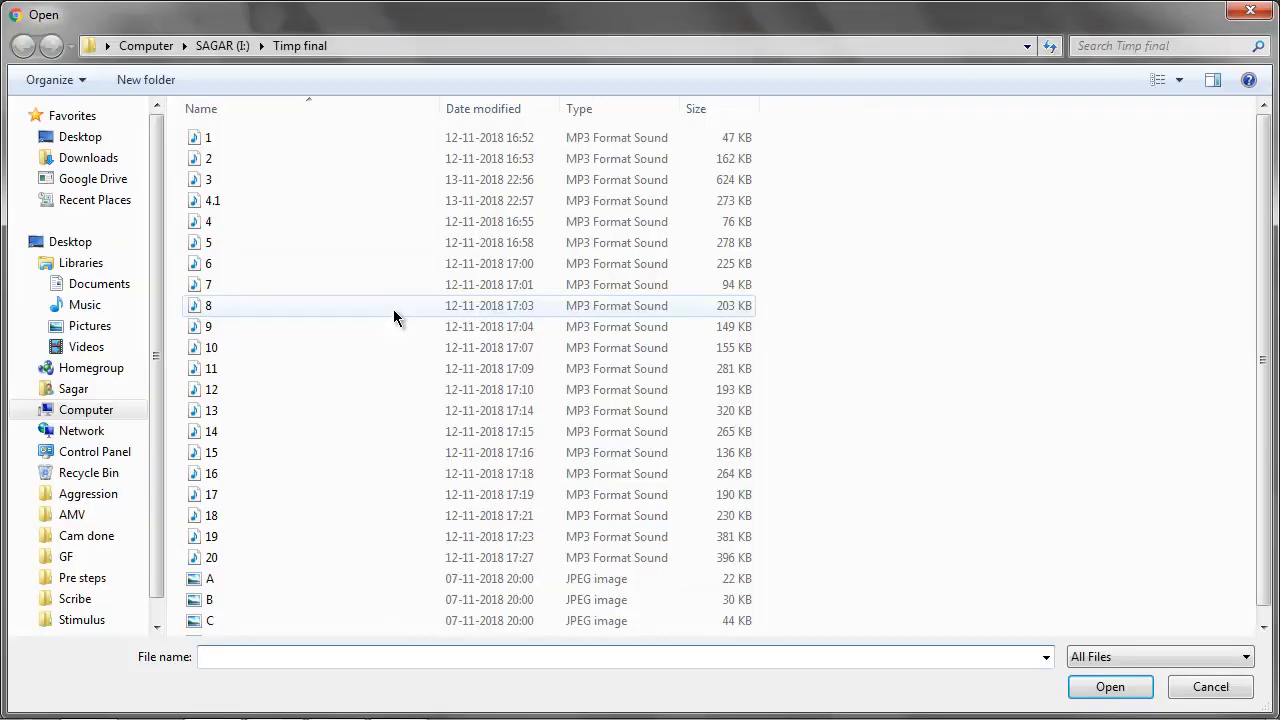
{"action": "left_click", "coordinate": [210, 579]}
{"action": "left_click", "coordinate": [209, 599], "text": "ctrl"}
{"action": "left_click", "coordinate": [211, 621], "text": "ctrl"}
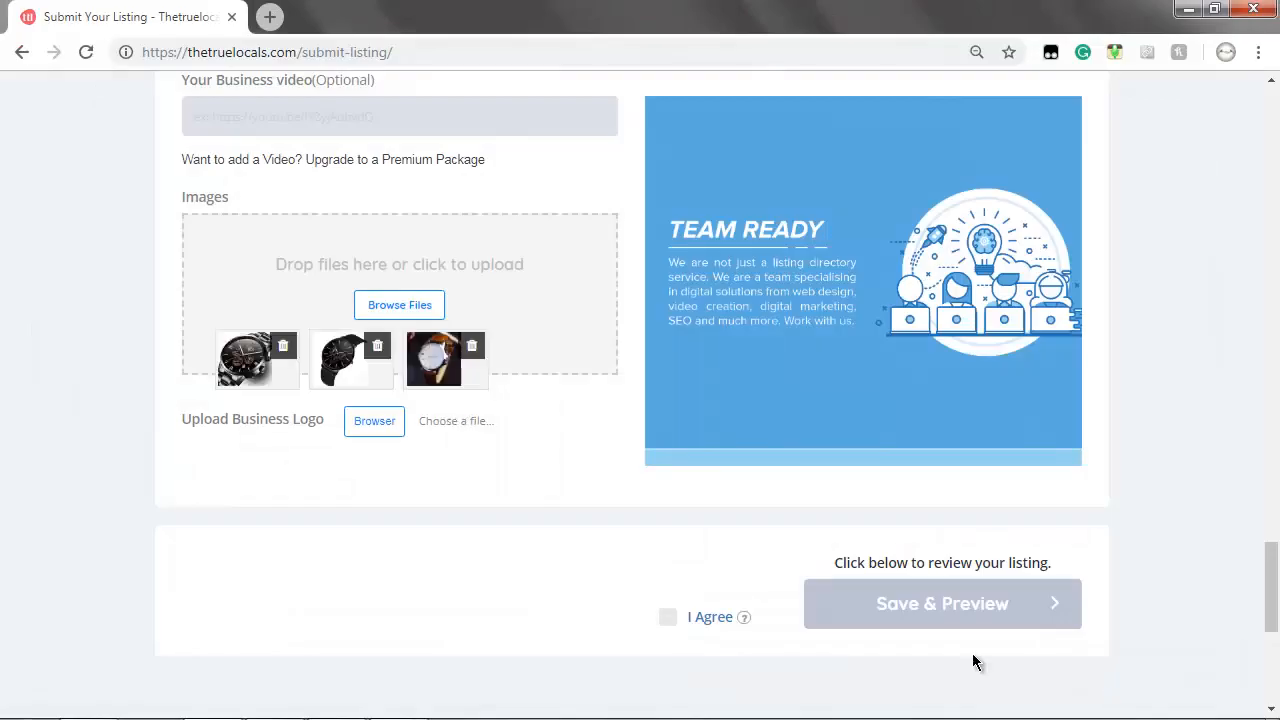
{"action": "left_click", "coordinate": [371, 420]}
Set D.jpg as the business logo, agree to the terms, and save the listing as a preview
{"action": "scroll", "coordinate": [1268, 273], "scroll_direction": "down", "scroll_amount": 1}
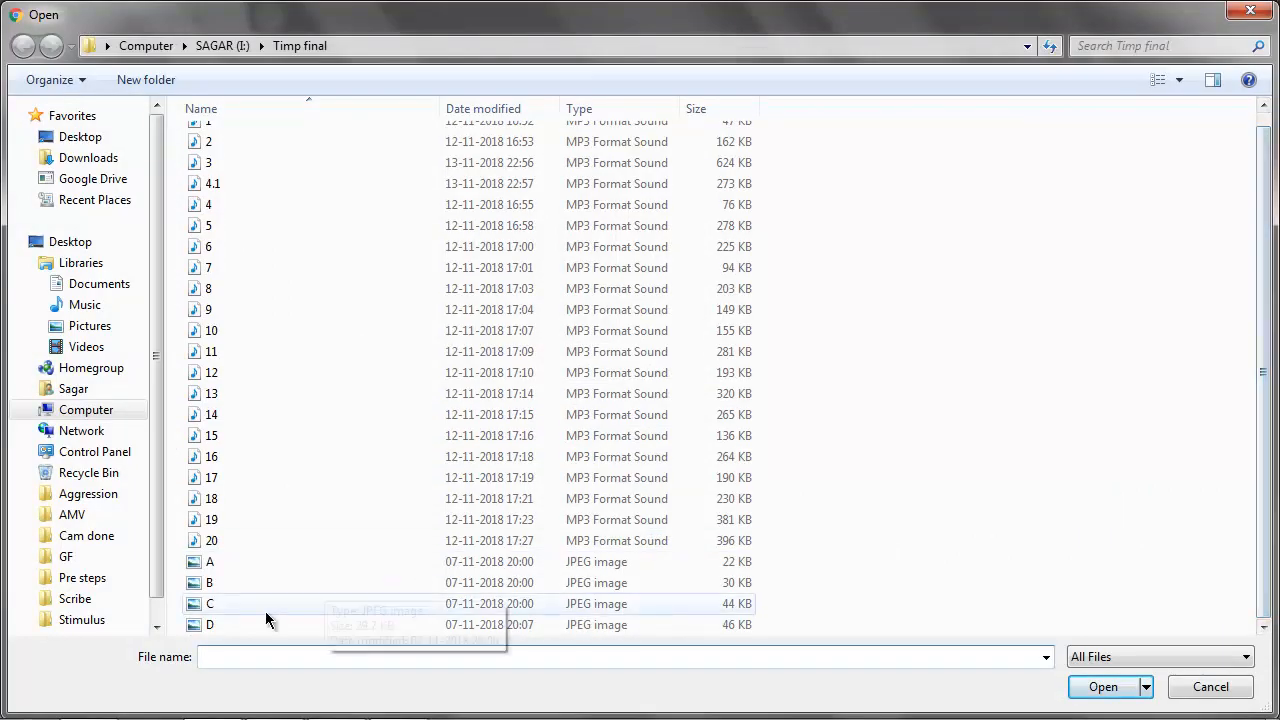
{"action": "left_click", "coordinate": [266, 622]}
{"action": "left_click", "coordinate": [1120, 687]}
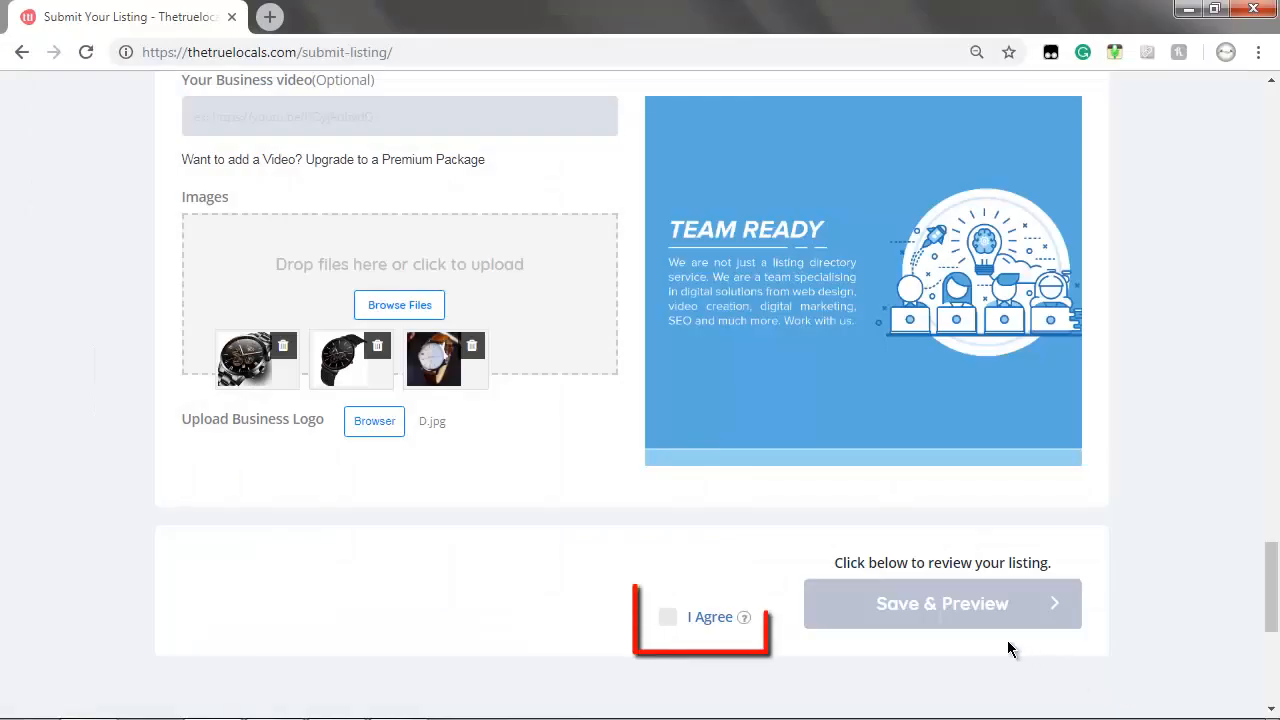
{"action": "left_click", "coordinate": [678, 624]}
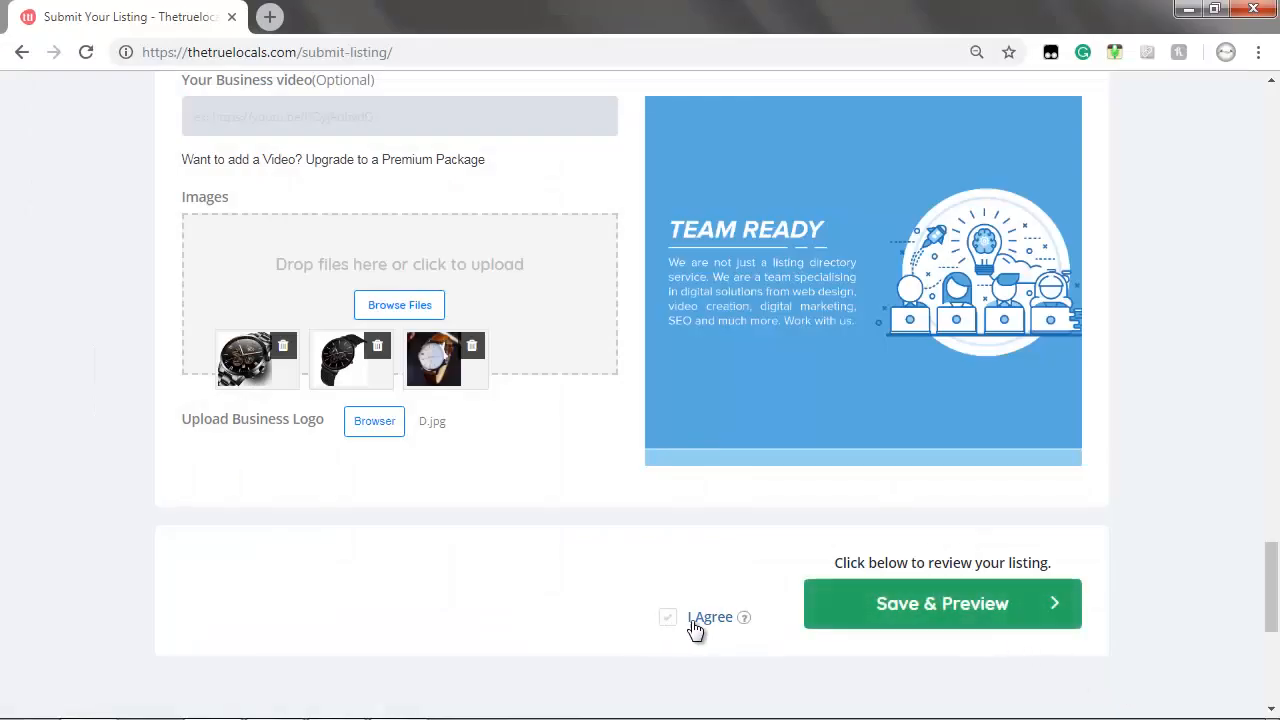
{"action": "left_click", "coordinate": [930, 604]}
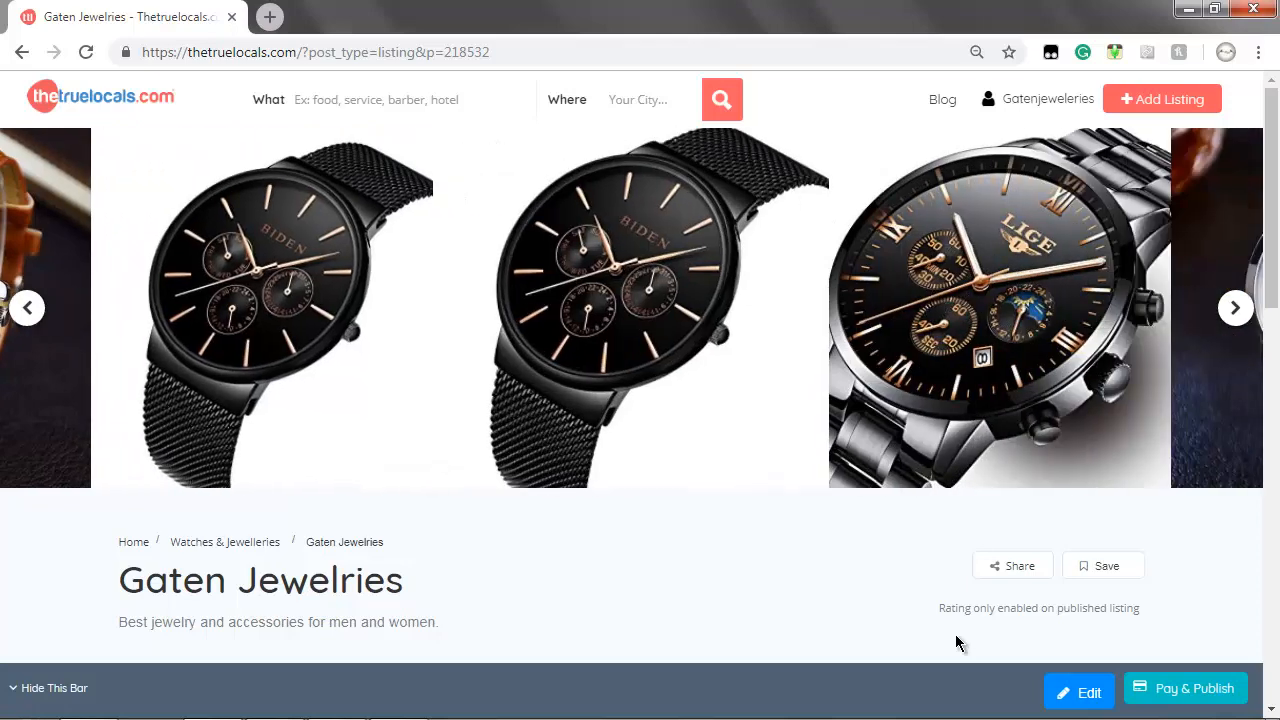
{"action": "scroll", "coordinate": [955, 634], "scroll_direction": "down", "scroll_amount": 4}
{"action": "scroll", "coordinate": [958, 640], "scroll_direction": "down", "scroll_amount": 2}
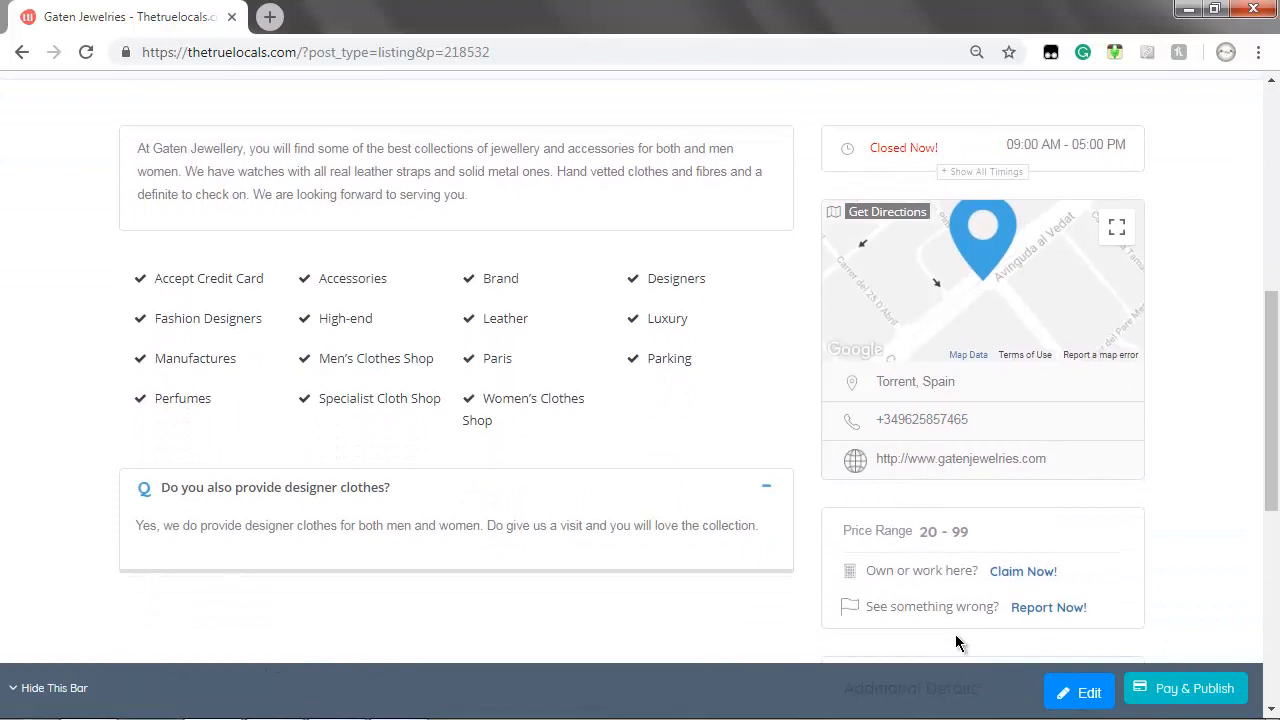
{"action": "scroll", "coordinate": [956, 638], "scroll_direction": "down", "scroll_amount": 1}
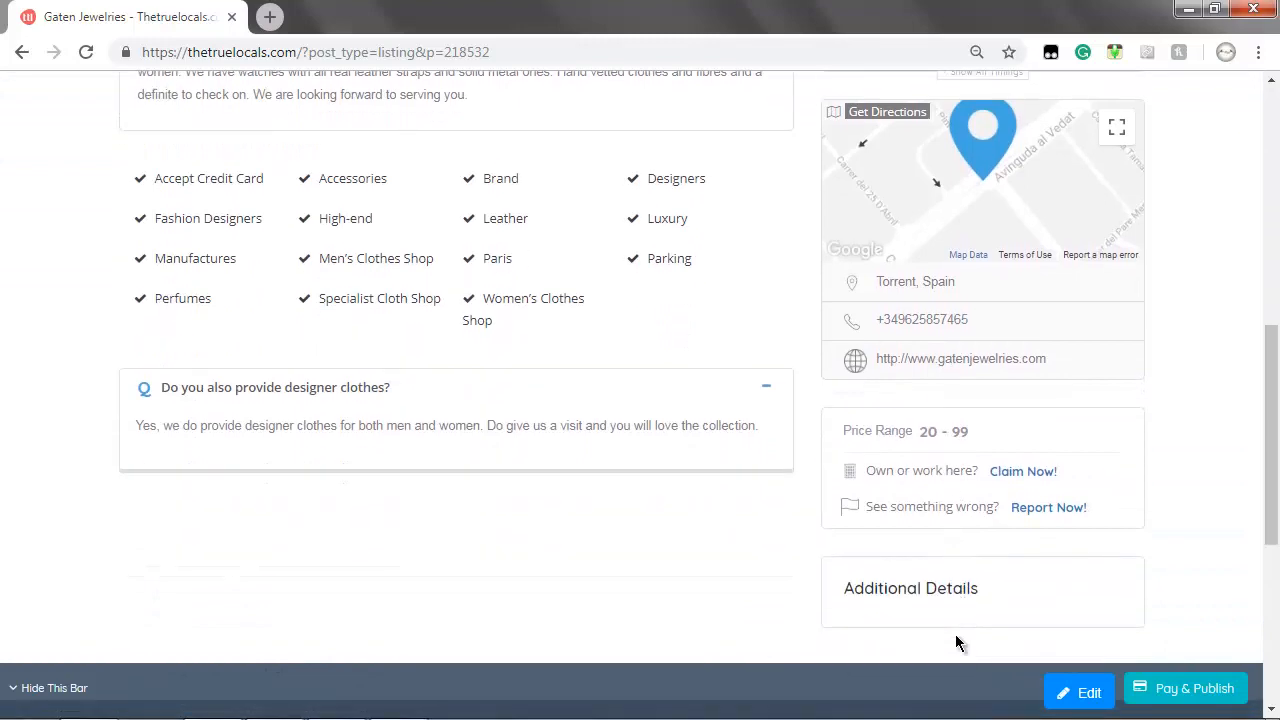
{"action": "scroll", "coordinate": [955, 640], "scroll_direction": "up", "scroll_amount": 5}
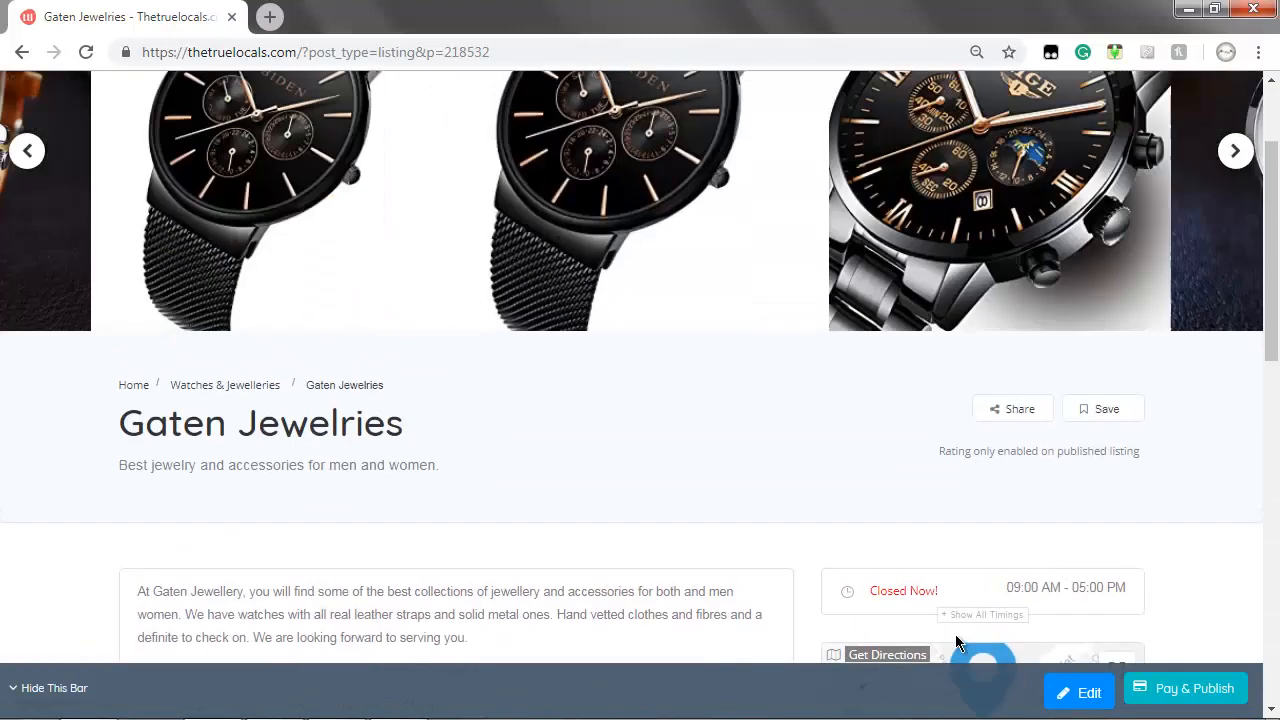
{"action": "scroll", "coordinate": [955, 640], "scroll_direction": "up", "scroll_amount": 2}
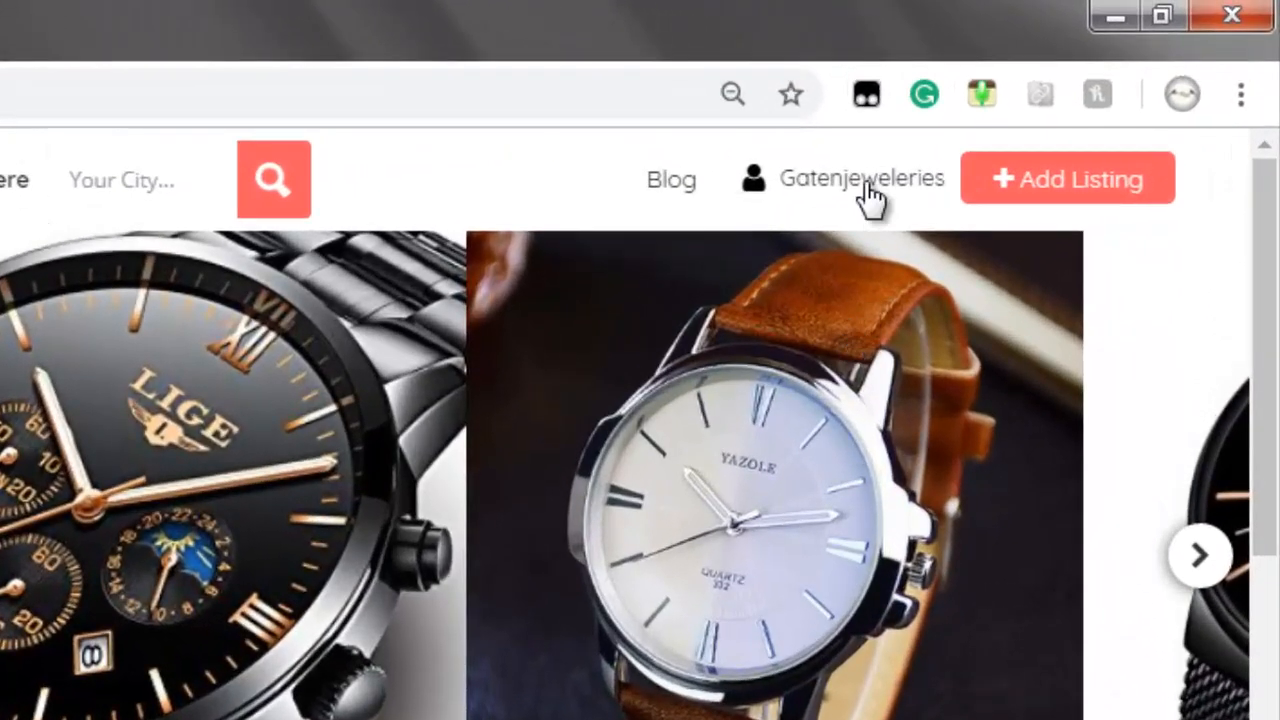
Open the account dashboard and browse Ad Campaigns, Events, Discounts/Deals and Reviews
{"action": "left_click", "coordinate": [868, 198]}
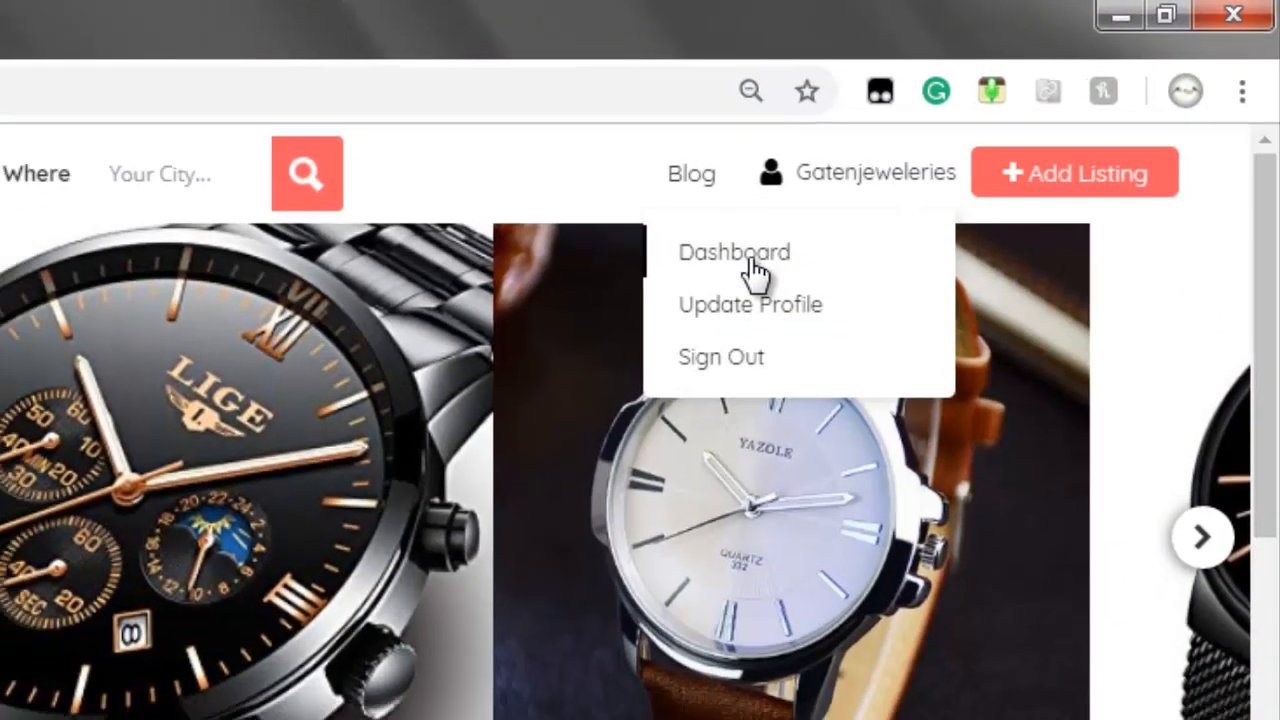
{"action": "left_click", "coordinate": [752, 262]}
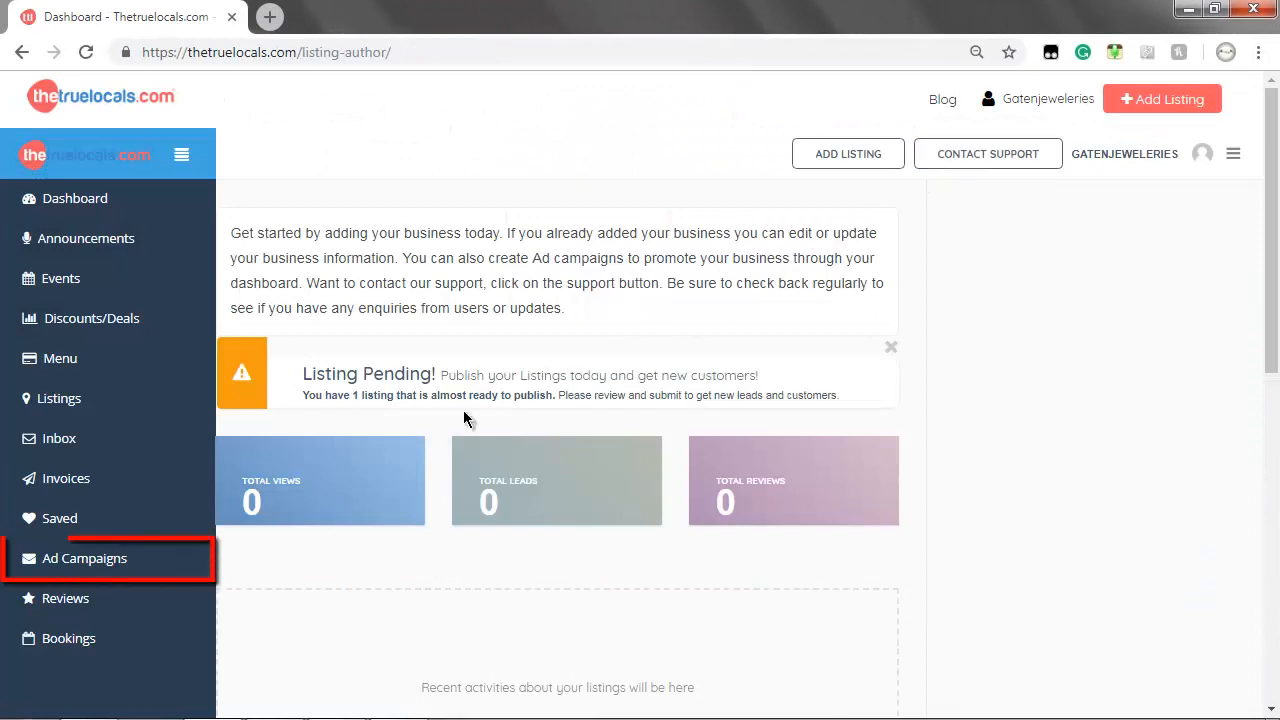
{"action": "left_click", "coordinate": [120, 552]}
{"action": "left_click", "coordinate": [64, 282]}
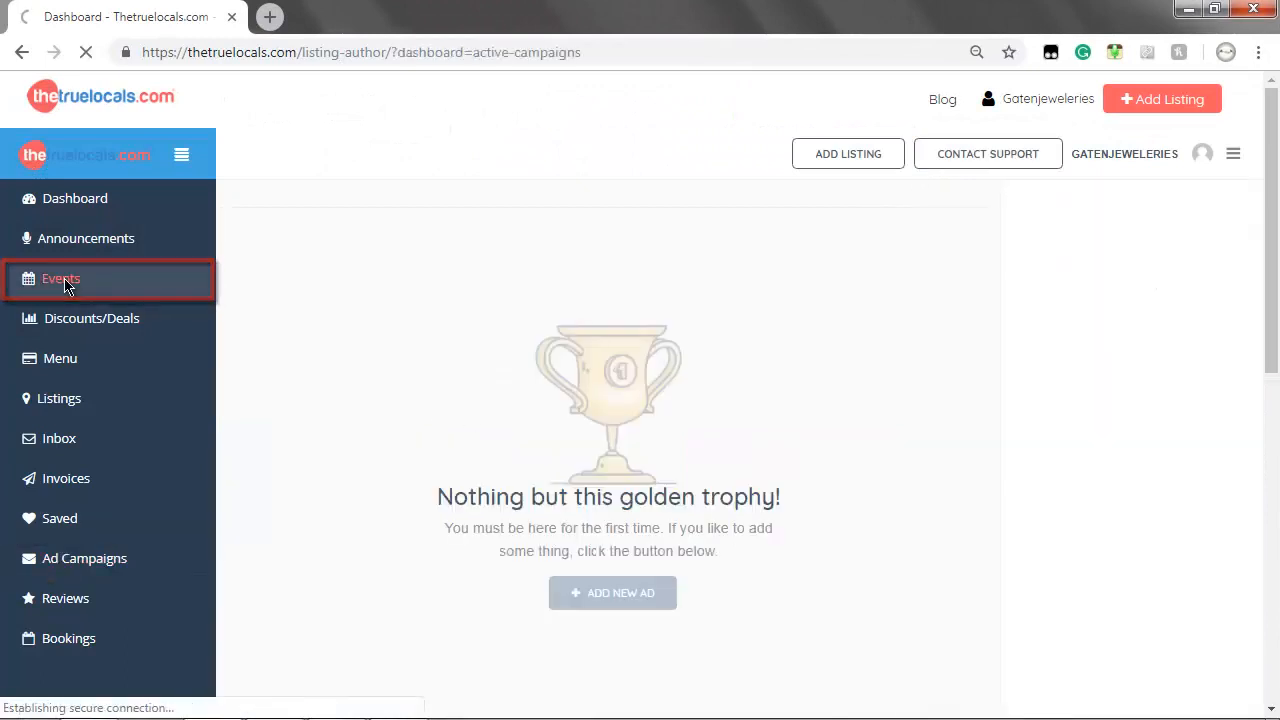
{"action": "left_click", "coordinate": [36, 322]}
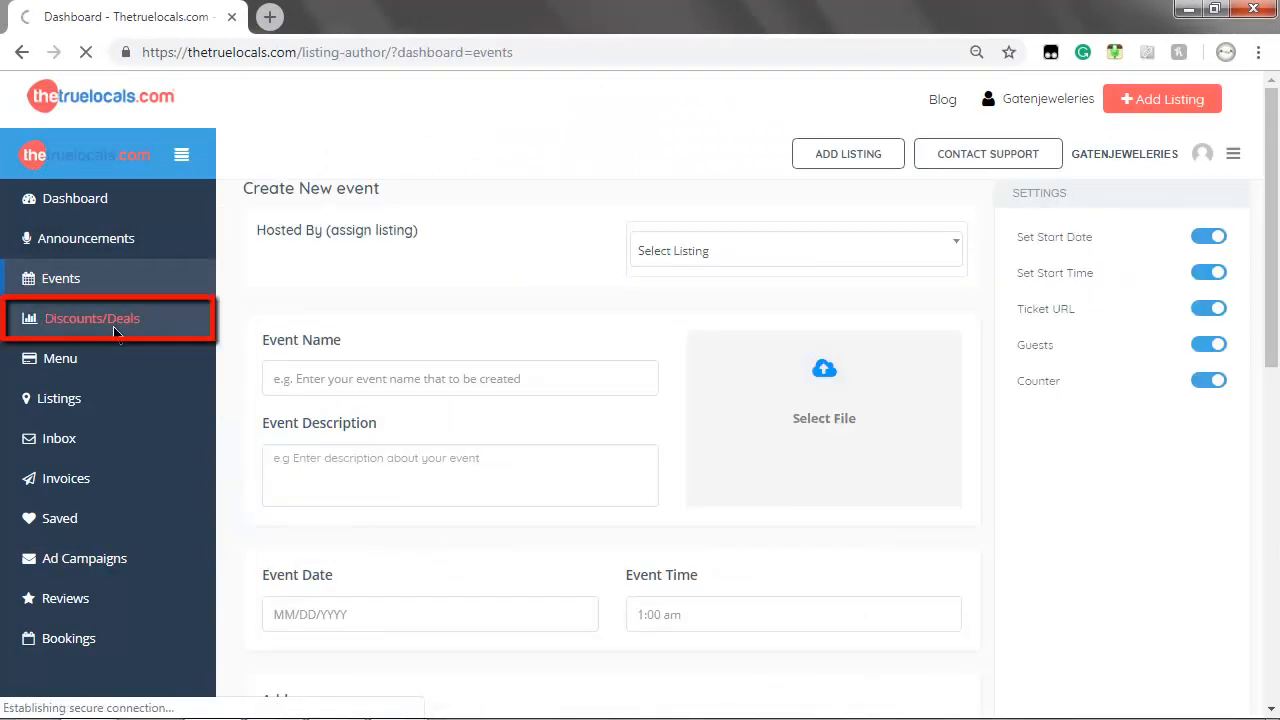
{"action": "left_click", "coordinate": [58, 603]}
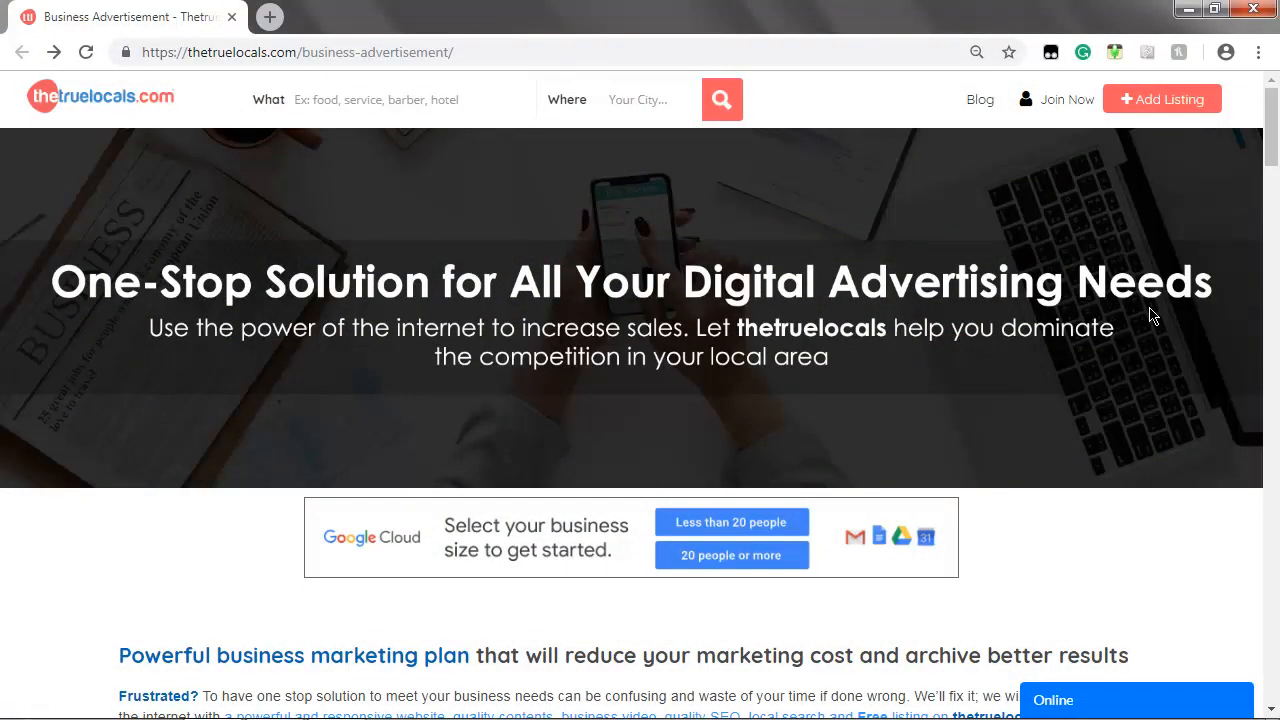
{"action": "scroll", "coordinate": [1150, 316], "scroll_direction": "down", "scroll_amount": 5}
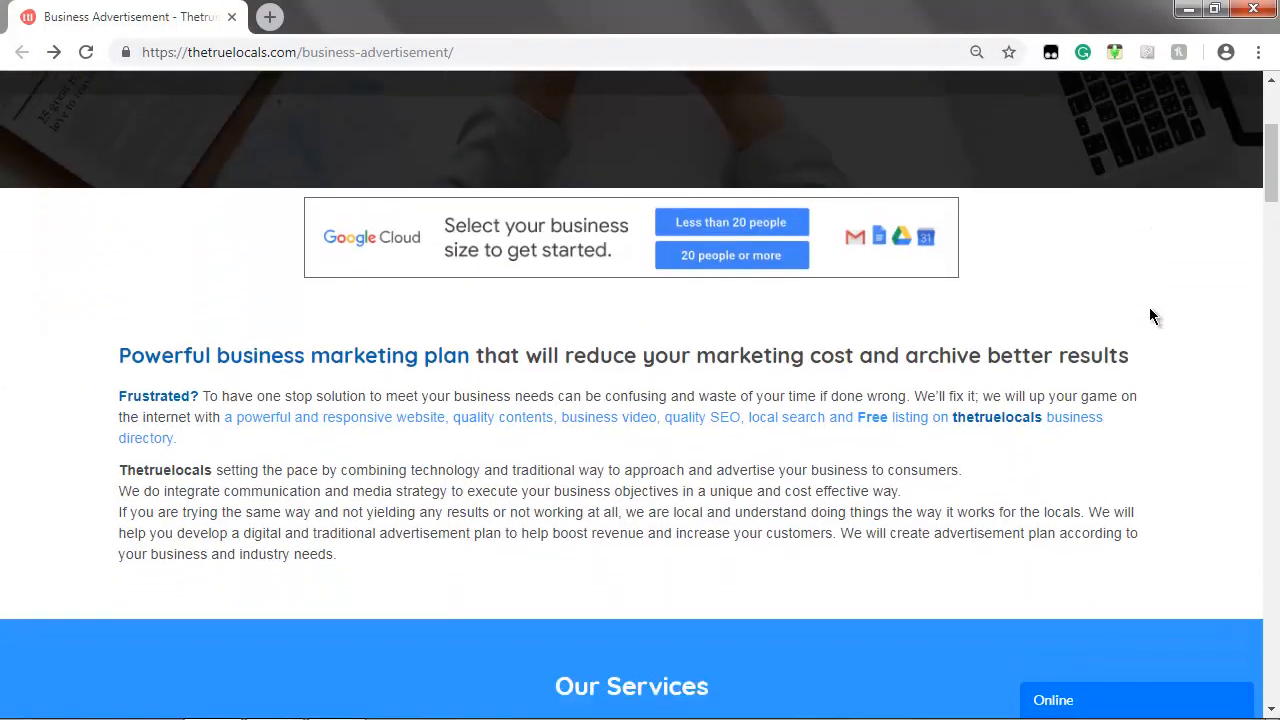
{"action": "scroll", "coordinate": [1150, 316], "scroll_direction": "down", "scroll_amount": 6}
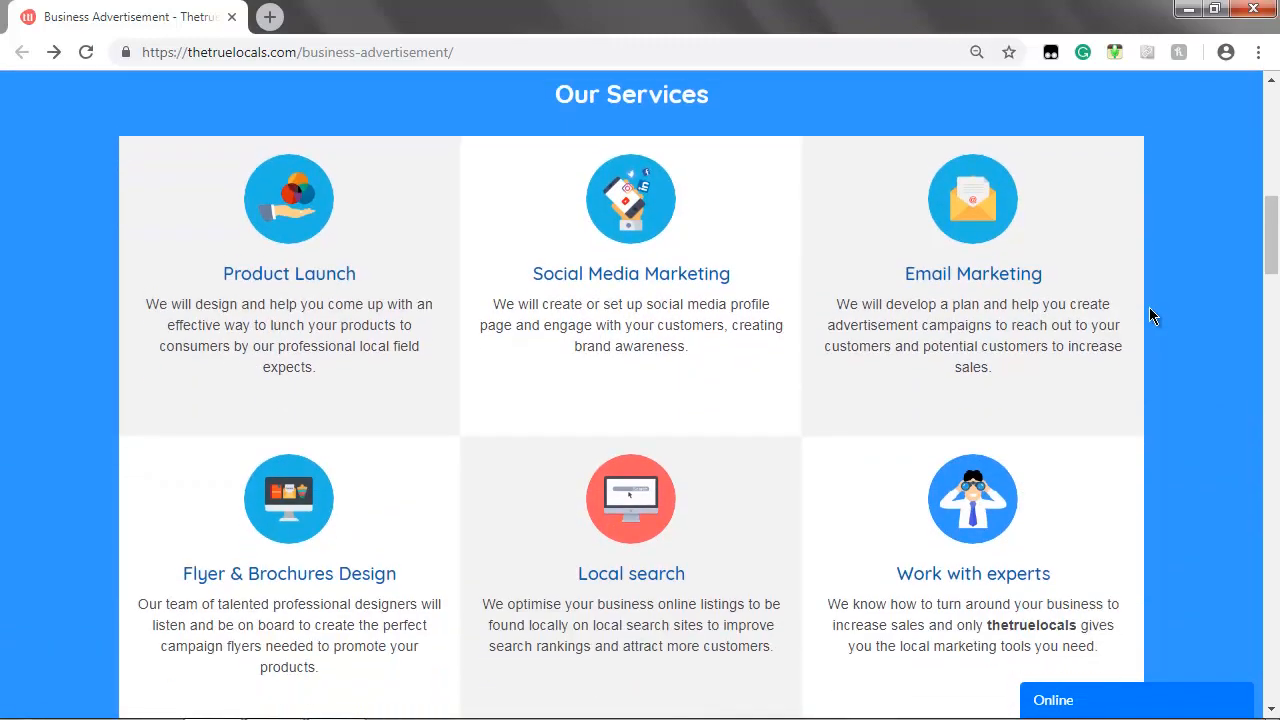
{"action": "scroll", "coordinate": [1150, 316], "scroll_direction": "down", "scroll_amount": 6}
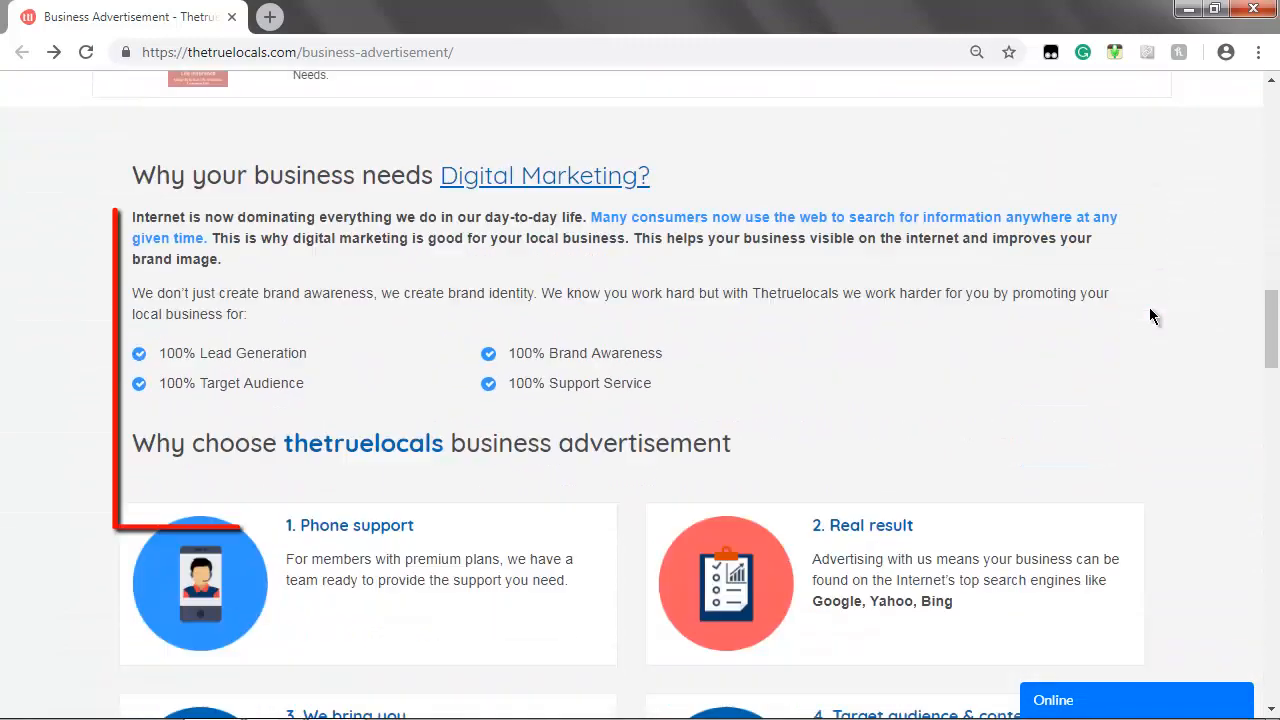
{"action": "scroll", "coordinate": [1150, 316], "scroll_direction": "down", "scroll_amount": 6}
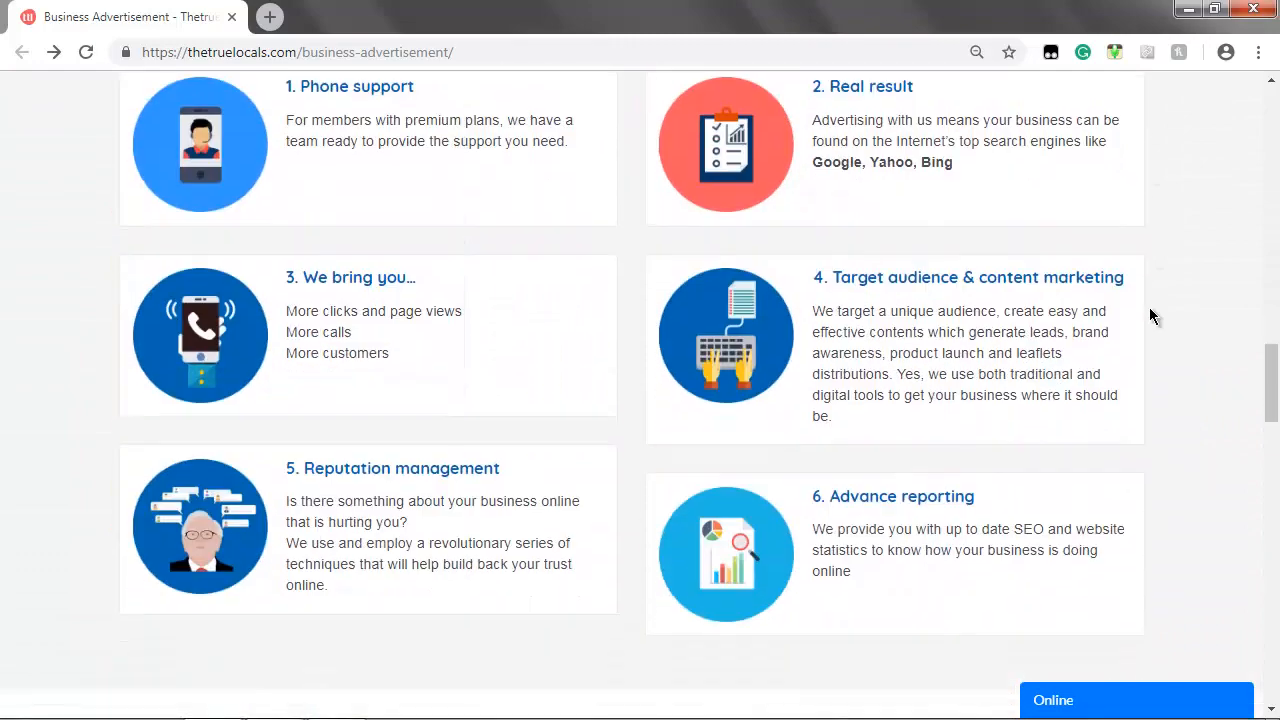
{"action": "scroll", "coordinate": [1150, 316], "scroll_direction": "down", "scroll_amount": 7}
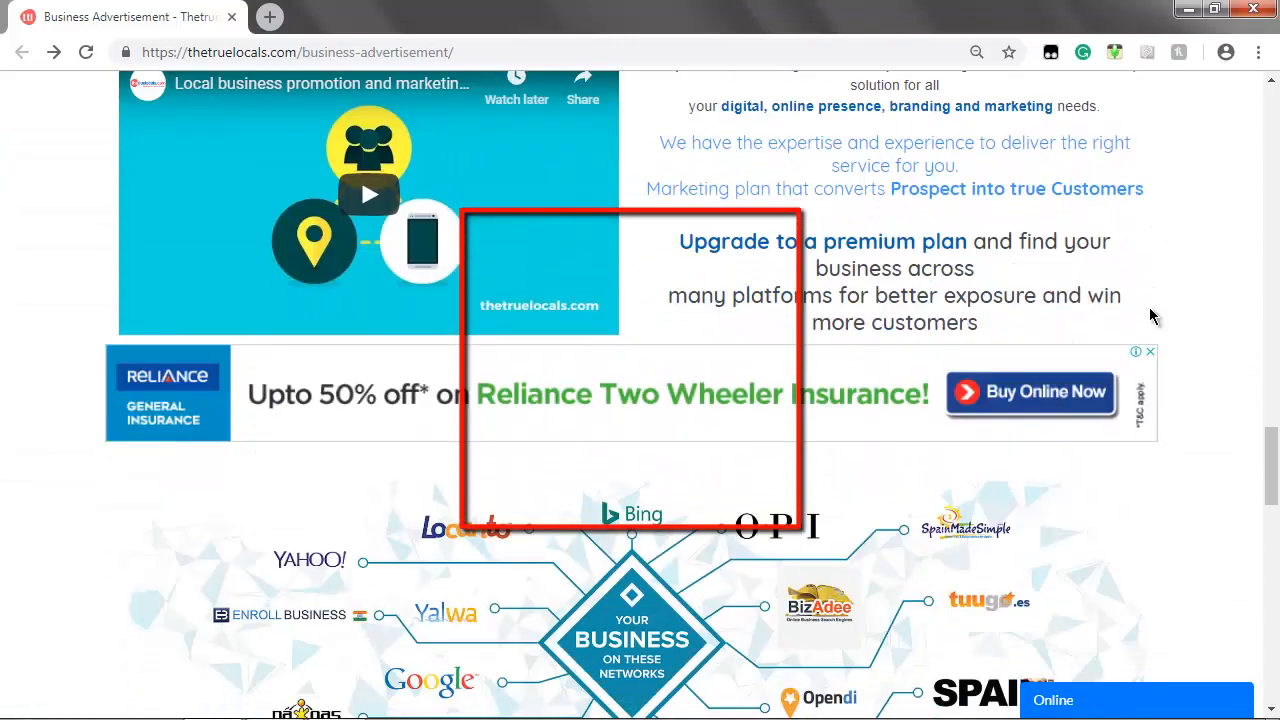
{"action": "scroll", "coordinate": [1150, 316], "scroll_direction": "down", "scroll_amount": 7}
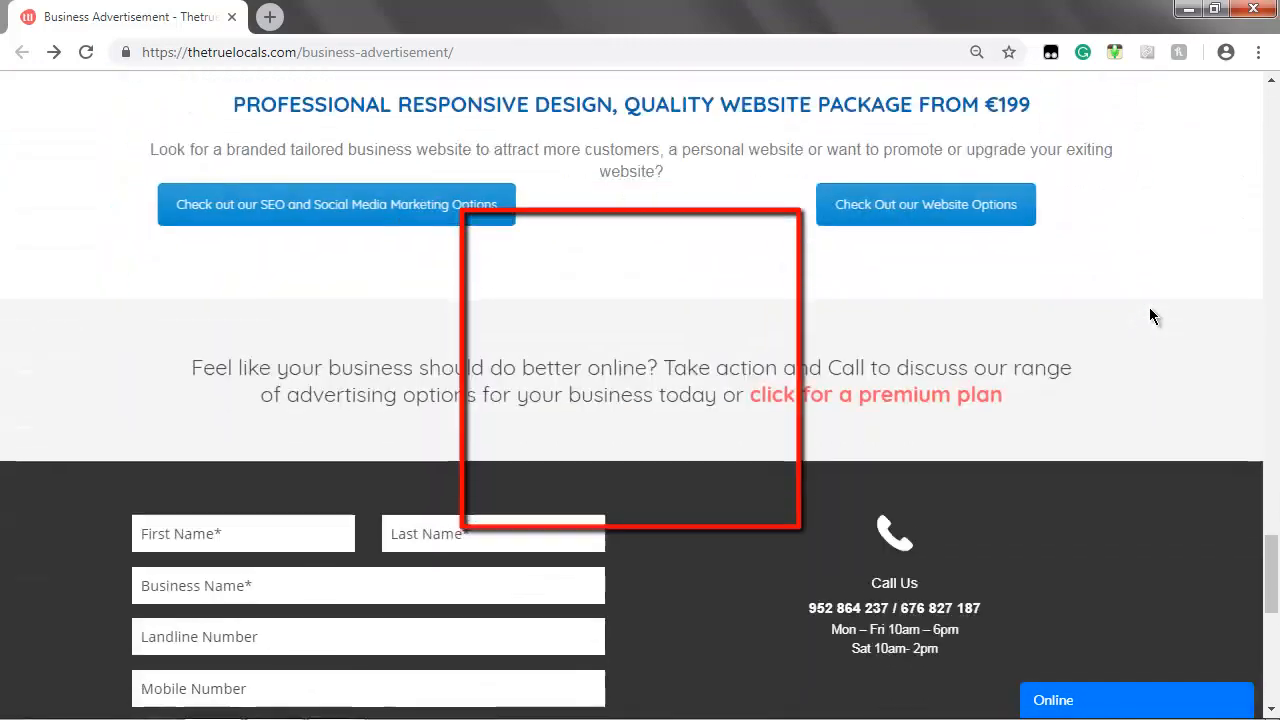
{"action": "scroll", "coordinate": [1150, 314], "scroll_direction": "down", "scroll_amount": 7}
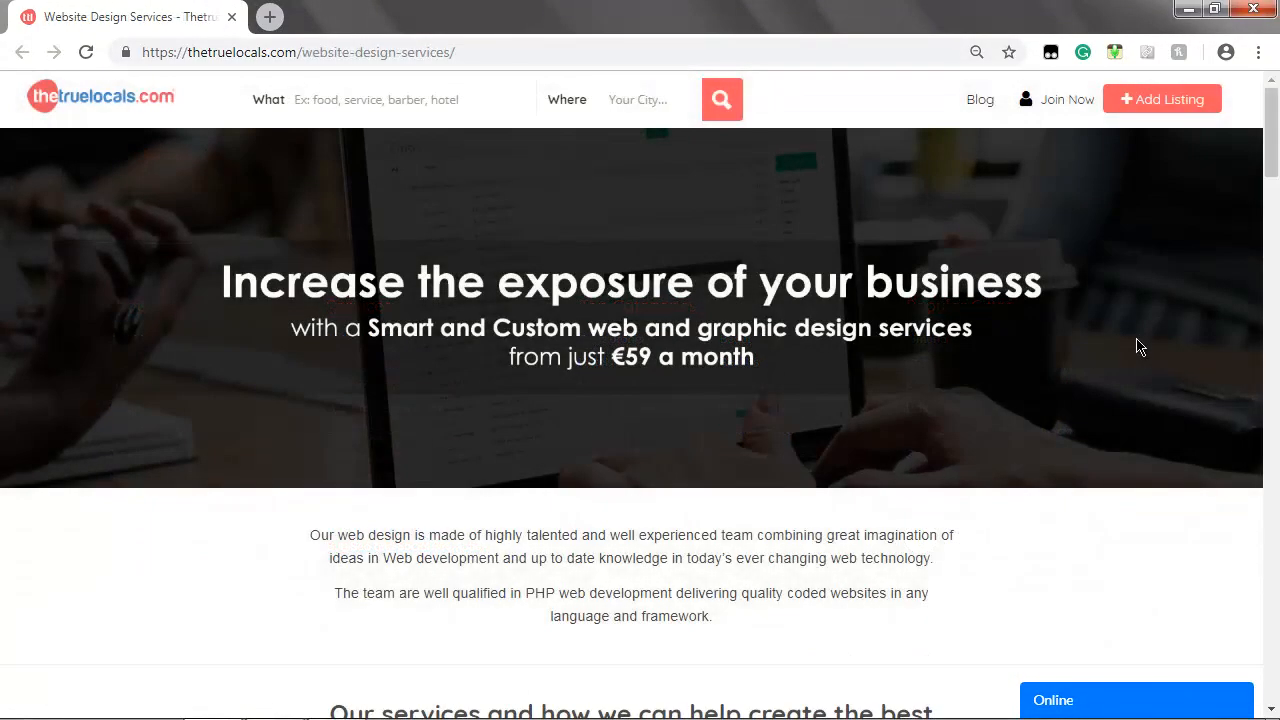
Scroll through the Website Design Services page down to its footer
{"action": "scroll", "coordinate": [1137, 340], "scroll_direction": "down", "scroll_amount": 5}
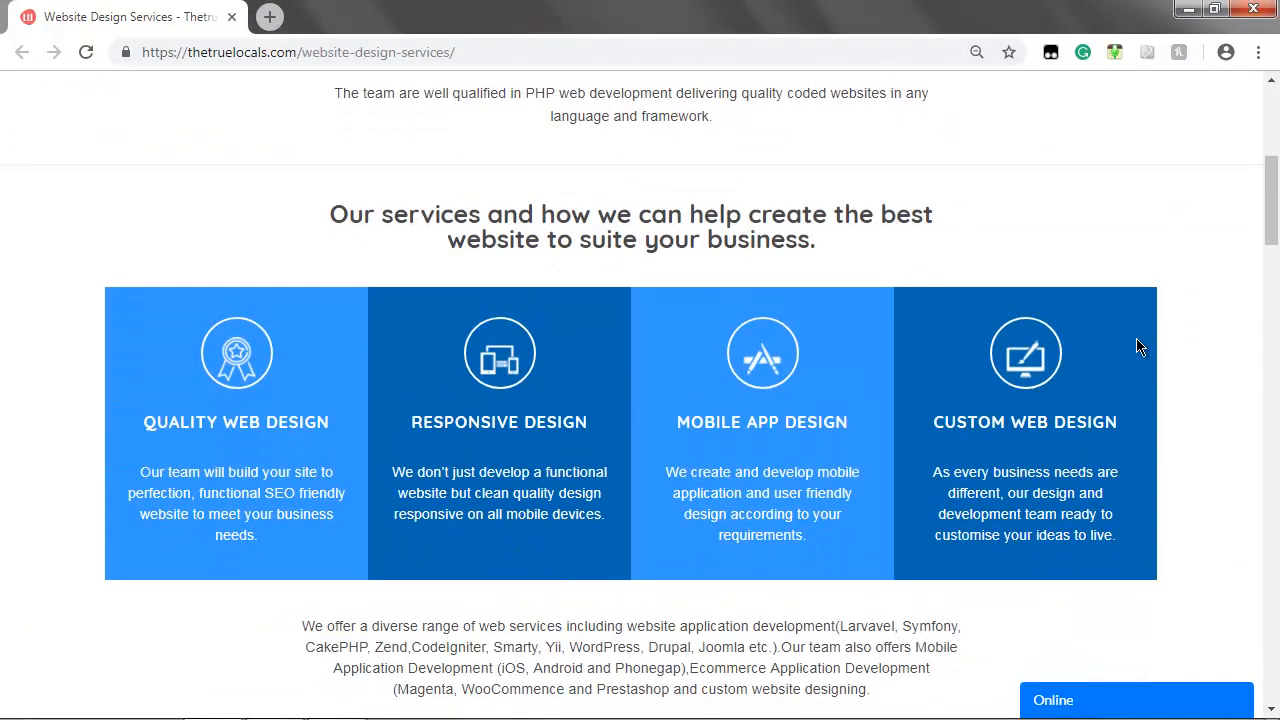
{"action": "scroll", "coordinate": [1137, 346], "scroll_direction": "down", "scroll_amount": 4}
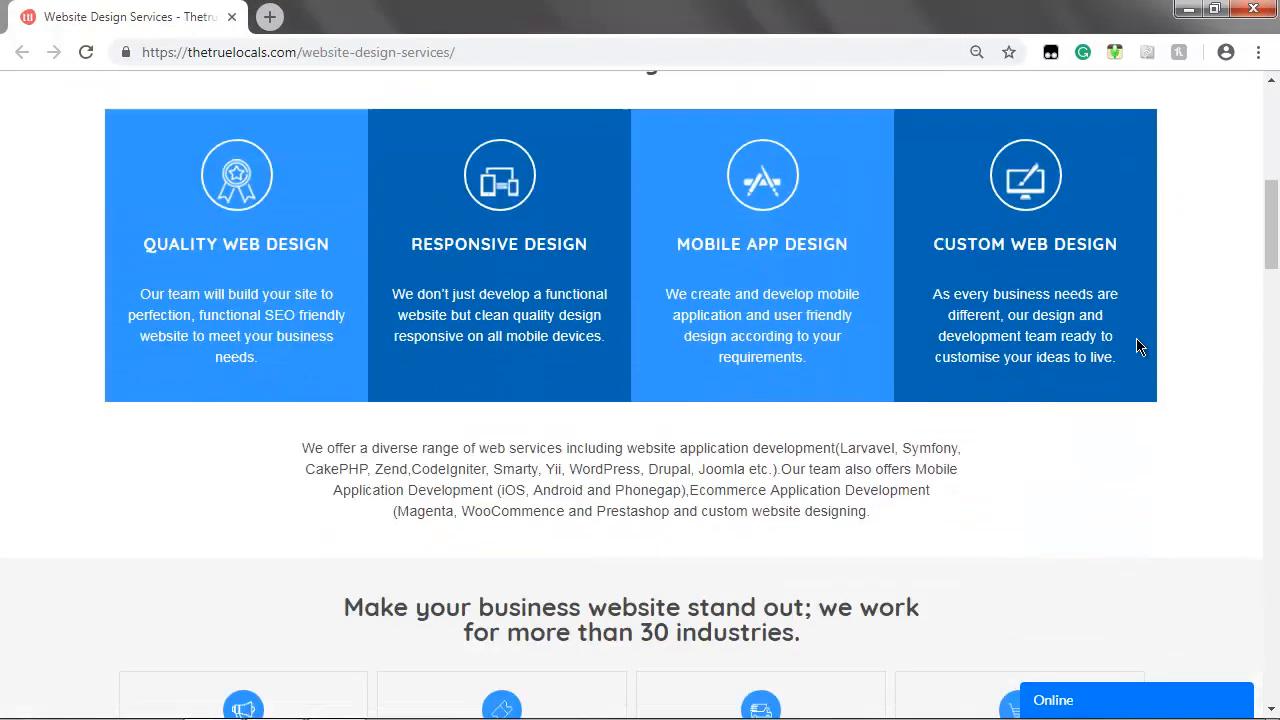
{"action": "scroll", "coordinate": [1137, 346], "scroll_direction": "down", "scroll_amount": 3}
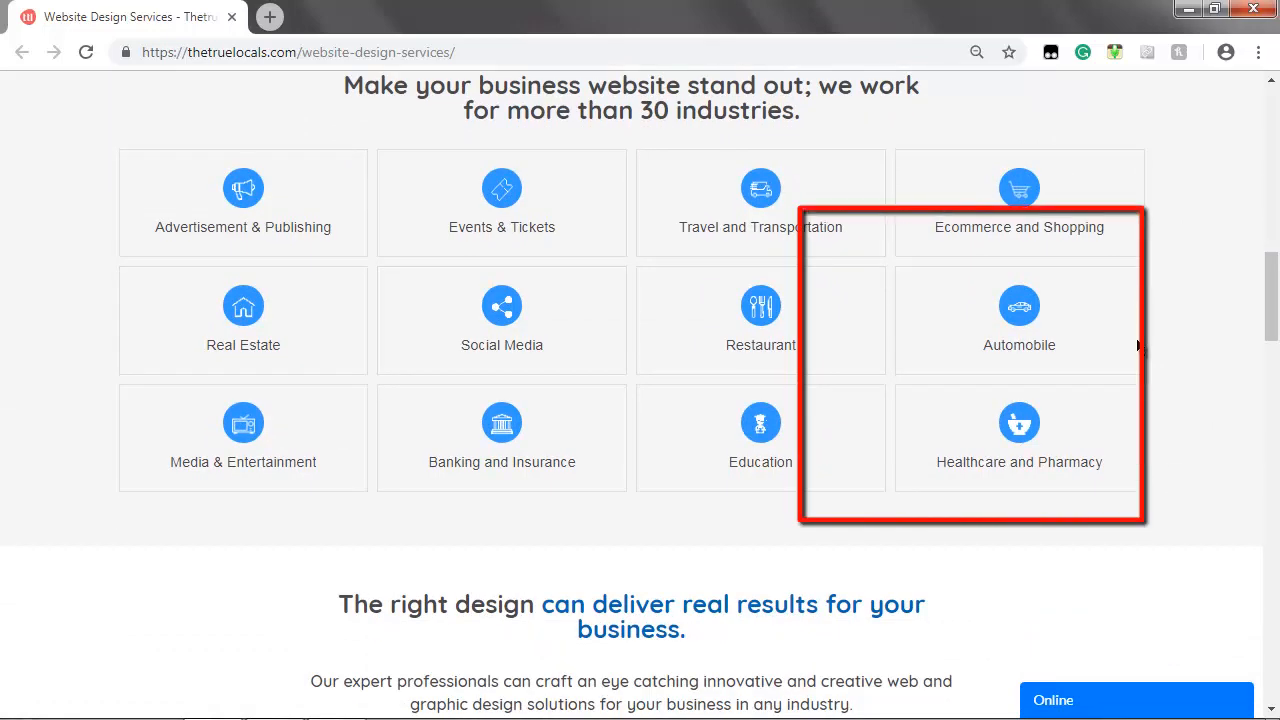
{"action": "scroll", "coordinate": [1137, 346], "scroll_direction": "down", "scroll_amount": 5}
{"action": "scroll", "coordinate": [1137, 346], "scroll_direction": "down", "scroll_amount": 4}
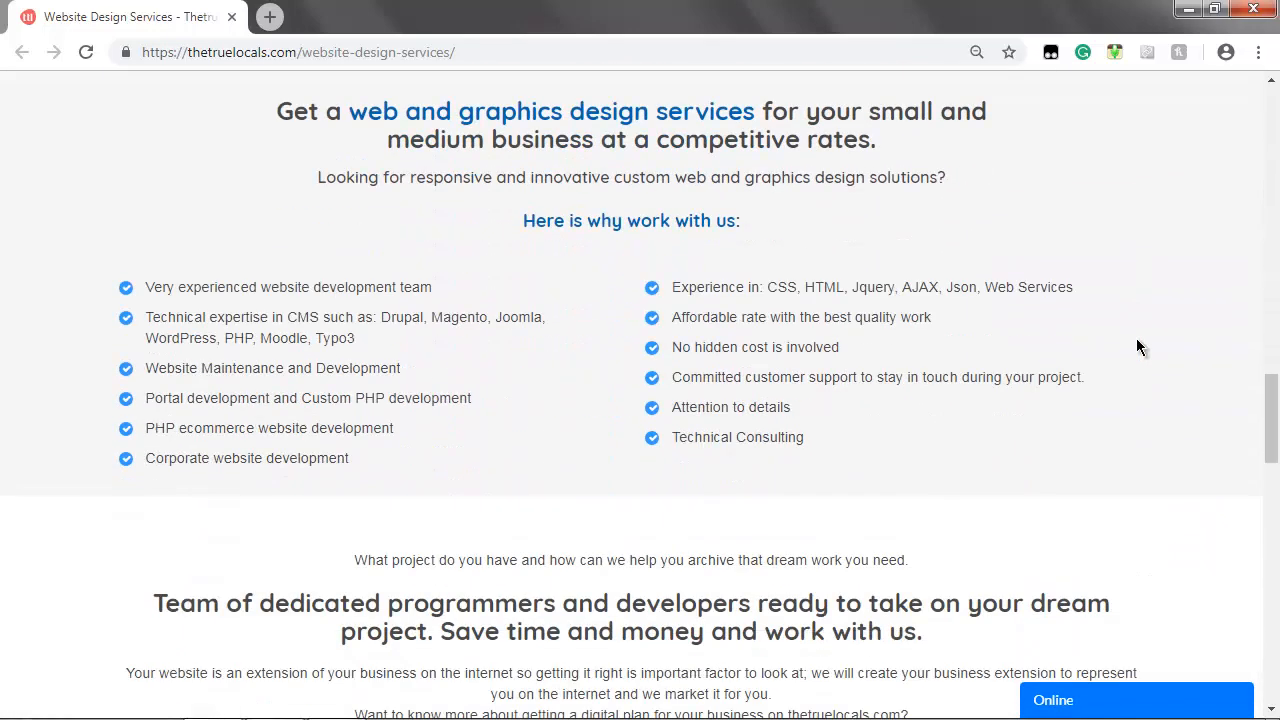
{"action": "scroll", "coordinate": [1136, 346], "scroll_direction": "down", "scroll_amount": 4}
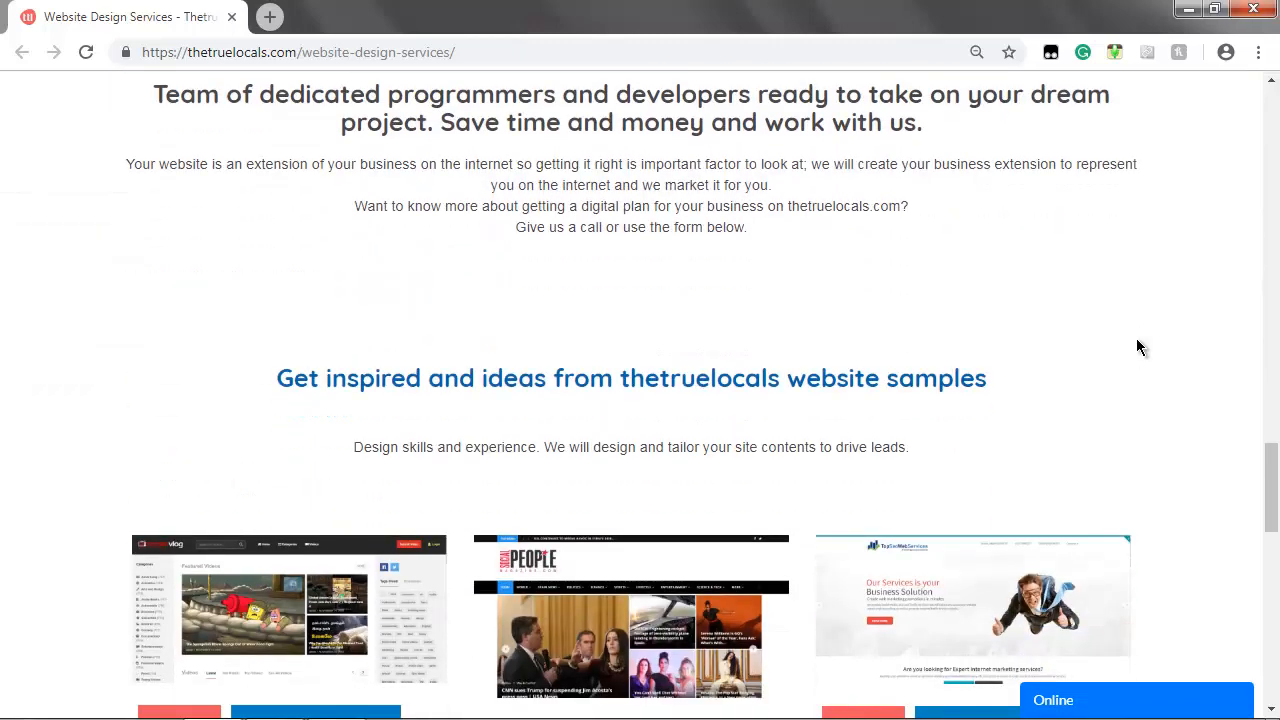
{"action": "scroll", "coordinate": [1137, 347], "scroll_direction": "down", "scroll_amount": 5}
{"action": "scroll", "coordinate": [1137, 347], "scroll_direction": "down", "scroll_amount": 6}
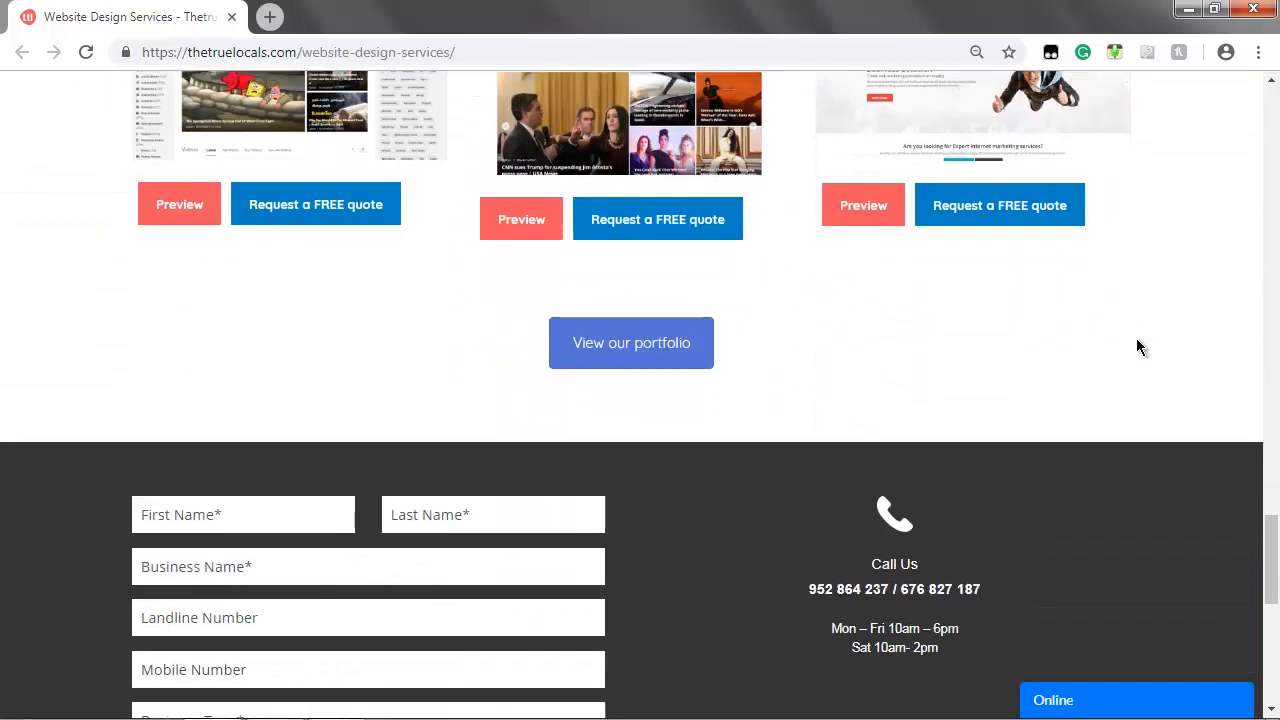
{"action": "scroll", "coordinate": [1136, 346], "scroll_direction": "down", "scroll_amount": 1}
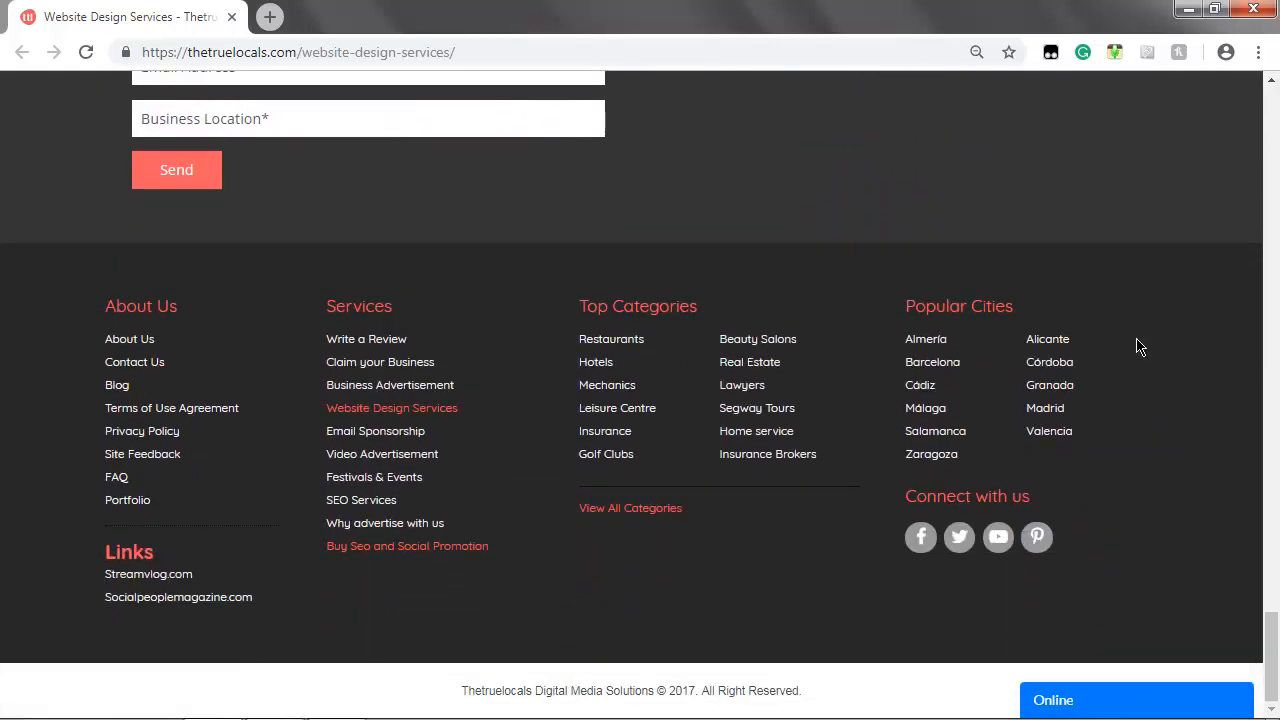